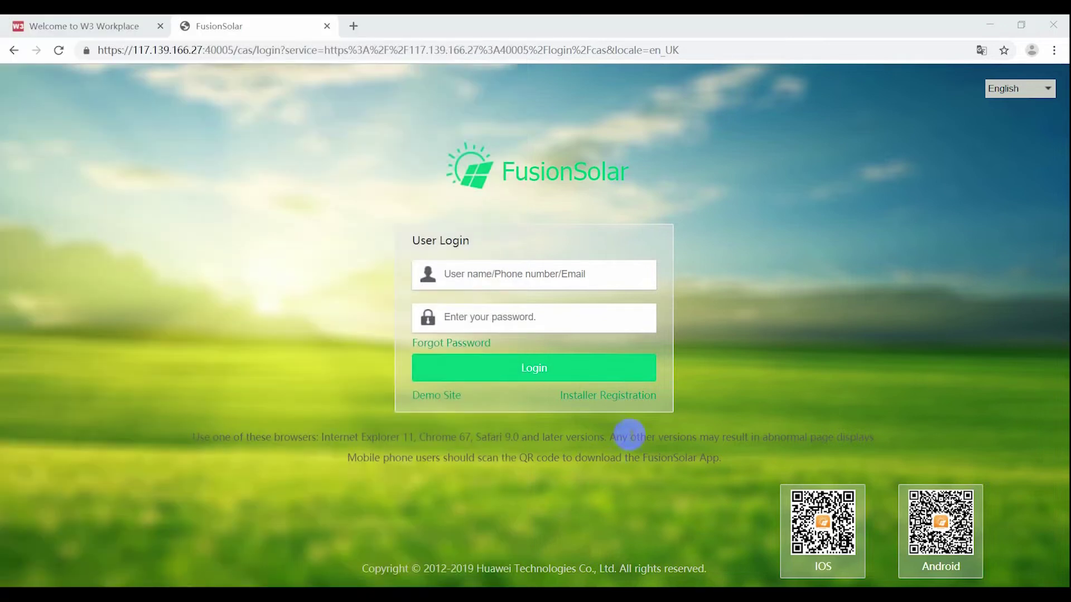
Step: Start an installer registration with company name VAP Company and the account e-mail entered twice
{"action": "left_click", "coordinate": [615, 397]}
{"action": "left_click", "coordinate": [544, 269]}
{"action": "type", "text": "VAP Company"}
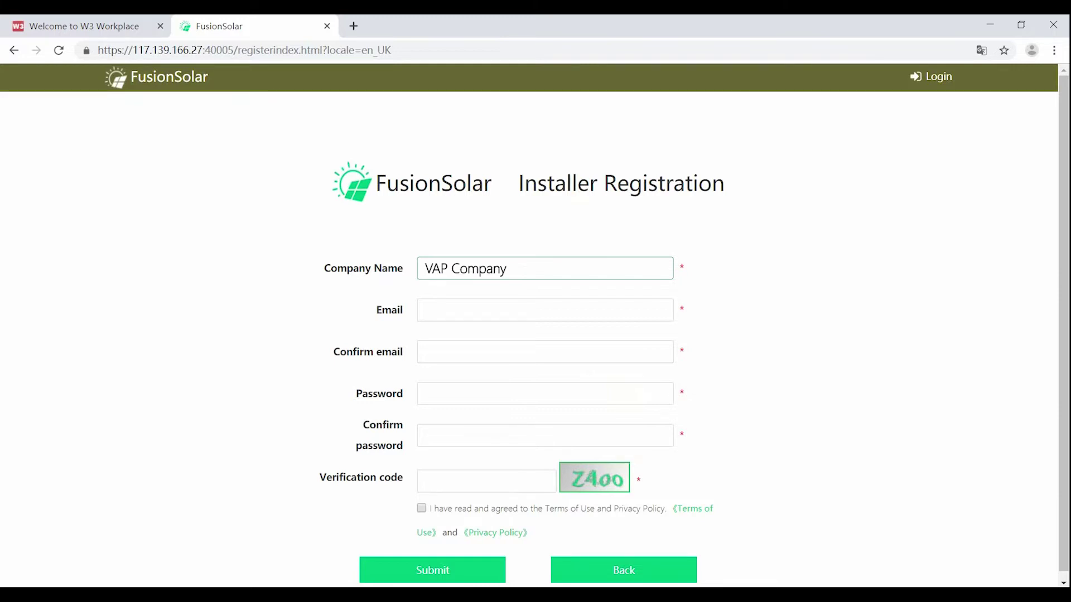
{"action": "left_click", "coordinate": [545, 311]}
{"action": "type", "text": "xxxxxxxxx@xxx.com"}
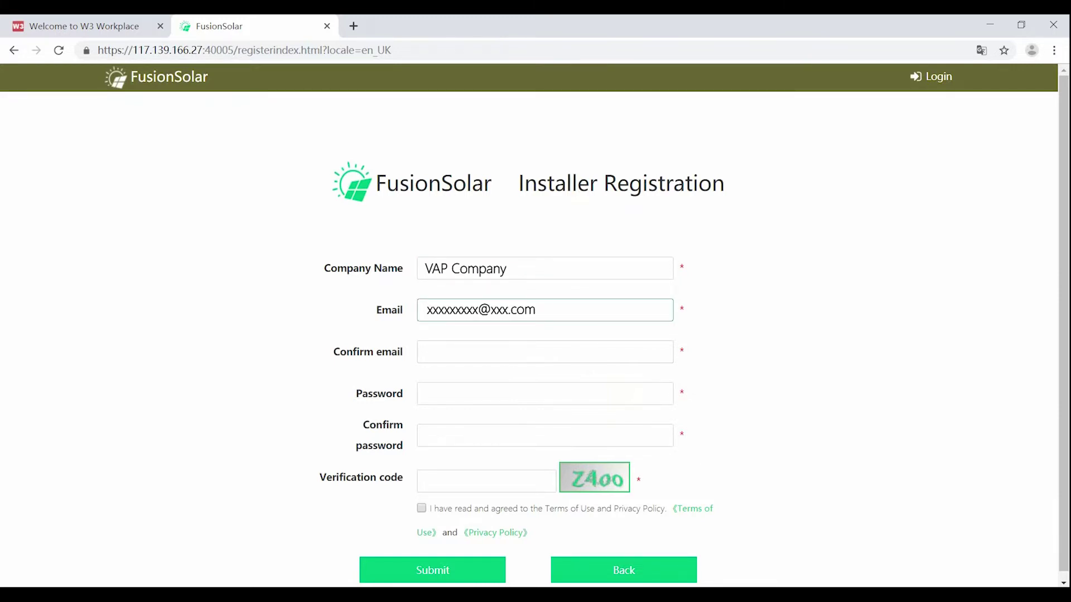
{"action": "left_click", "coordinate": [545, 352]}
{"action": "type", "text": "xxxxxxxxx@xxx.com"}
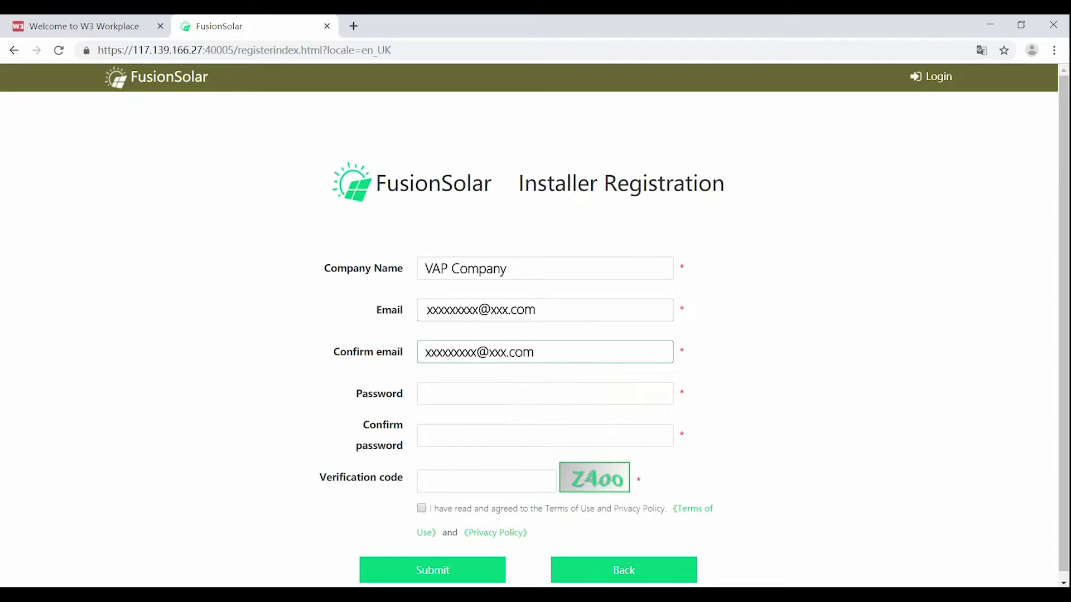
Step: Set and confirm the account password, then submit the registration
{"action": "left_click", "coordinate": [545, 394]}
{"action": "type", "text": "xxxxxxxx"}
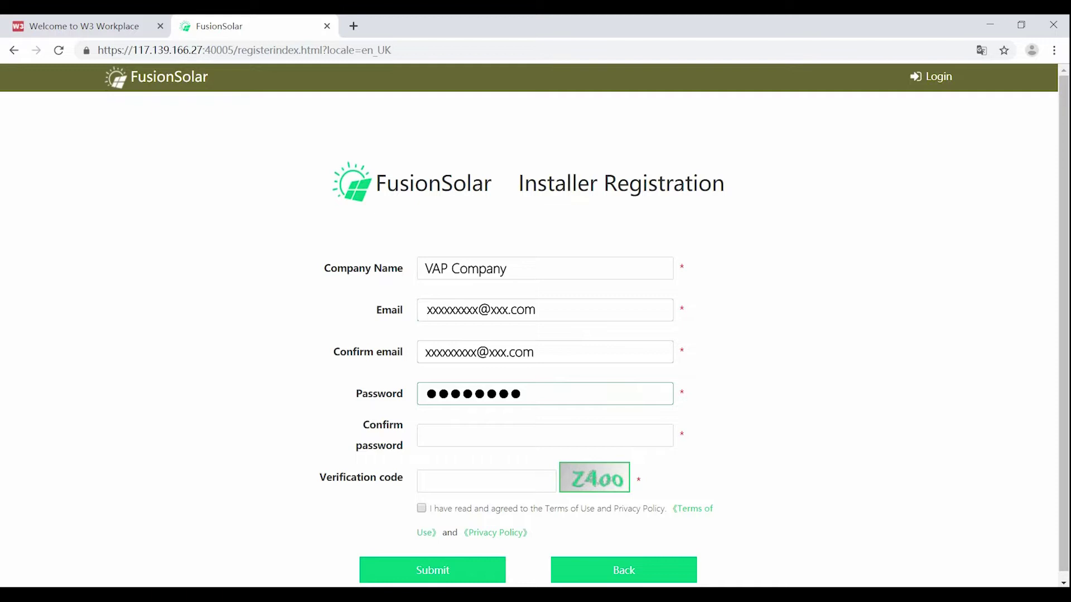
{"action": "left_click", "coordinate": [545, 435]}
{"action": "type", "text": "xxx"}
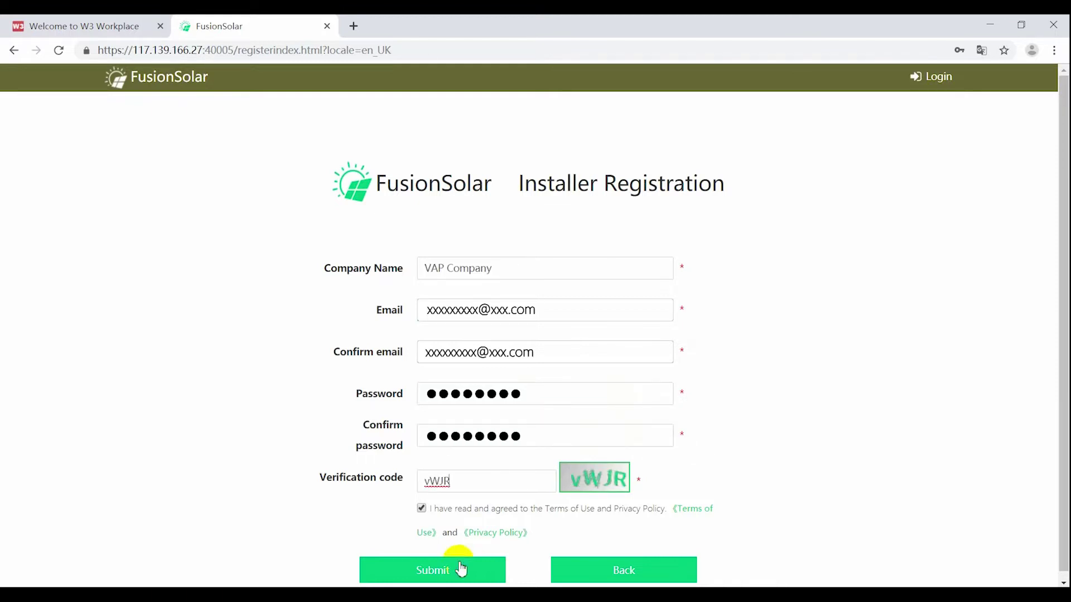
{"action": "left_click", "coordinate": [456, 568]}
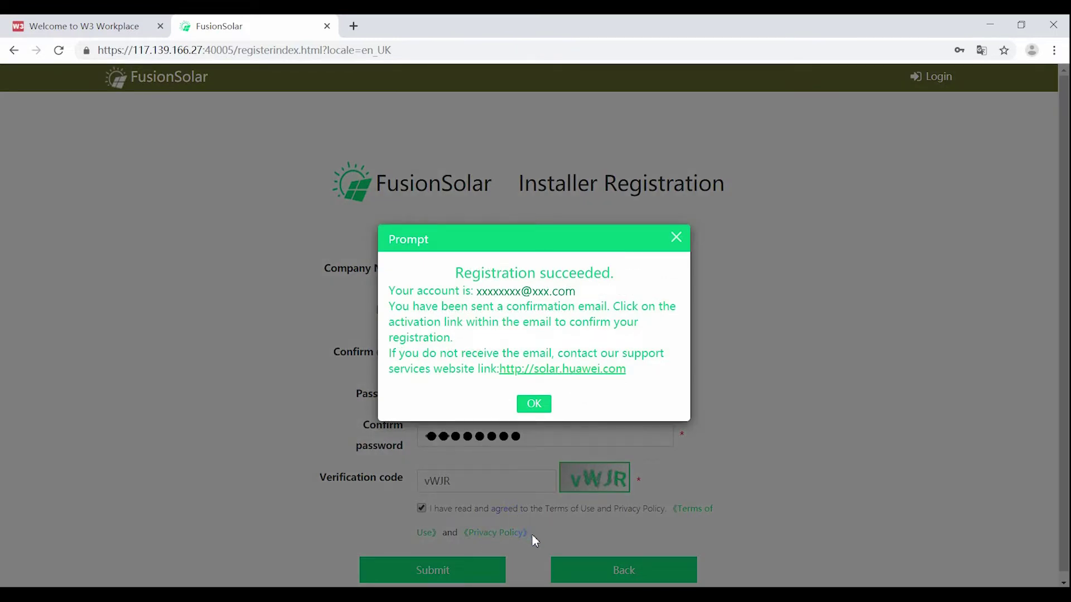
Step: Activate the new account through the link in the activation e-mail
{"action": "left_click", "coordinate": [532, 404]}
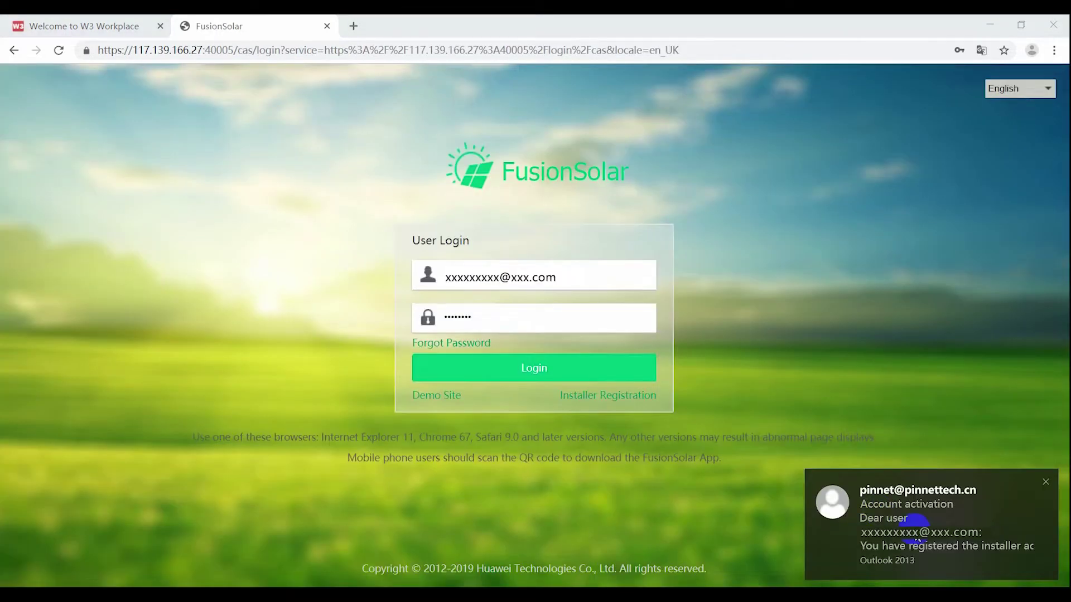
{"action": "left_click", "coordinate": [917, 539]}
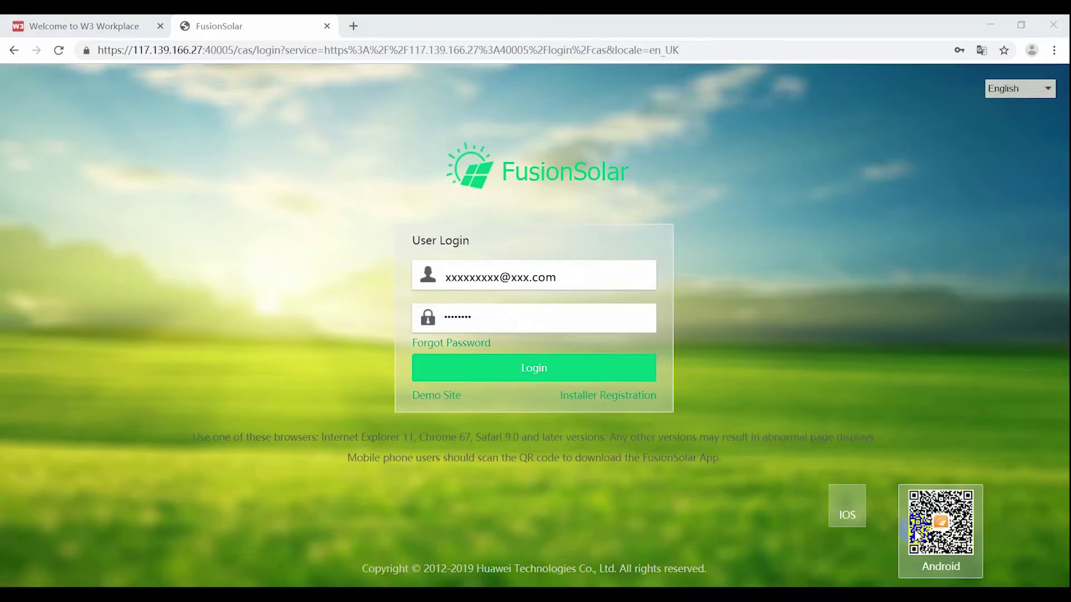
{"action": "left_click", "coordinate": [491, 328], "text": "ctrl"}
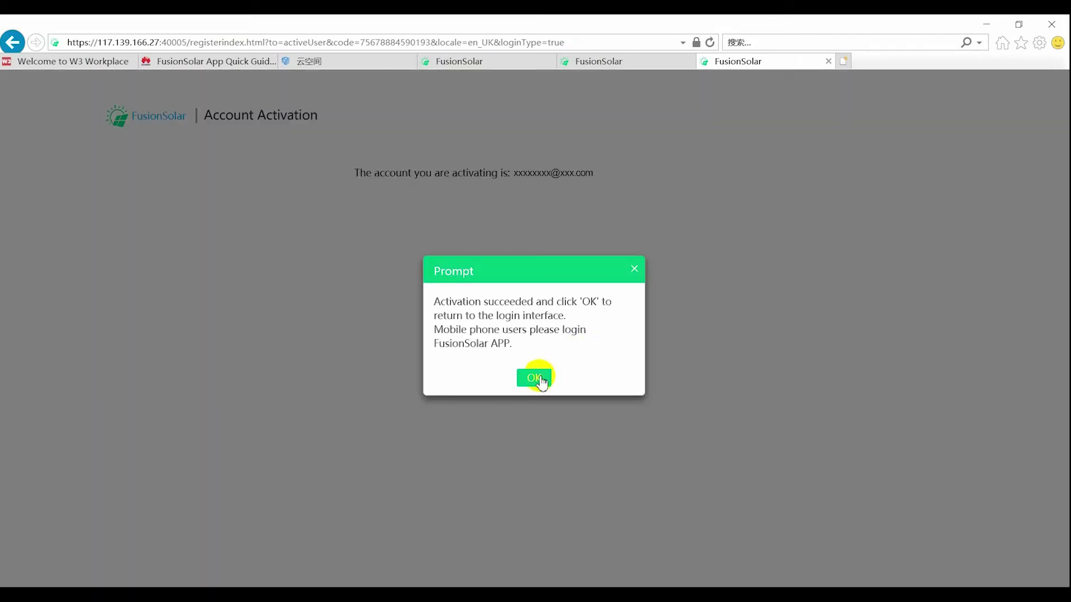
{"action": "left_click", "coordinate": [534, 378]}
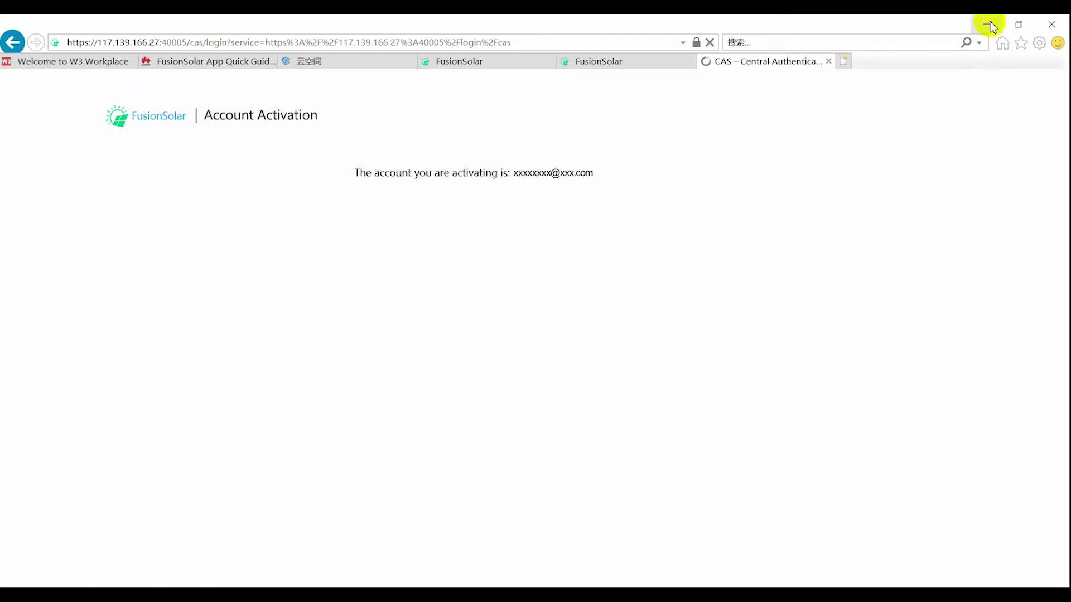
{"action": "left_click", "coordinate": [986, 24]}
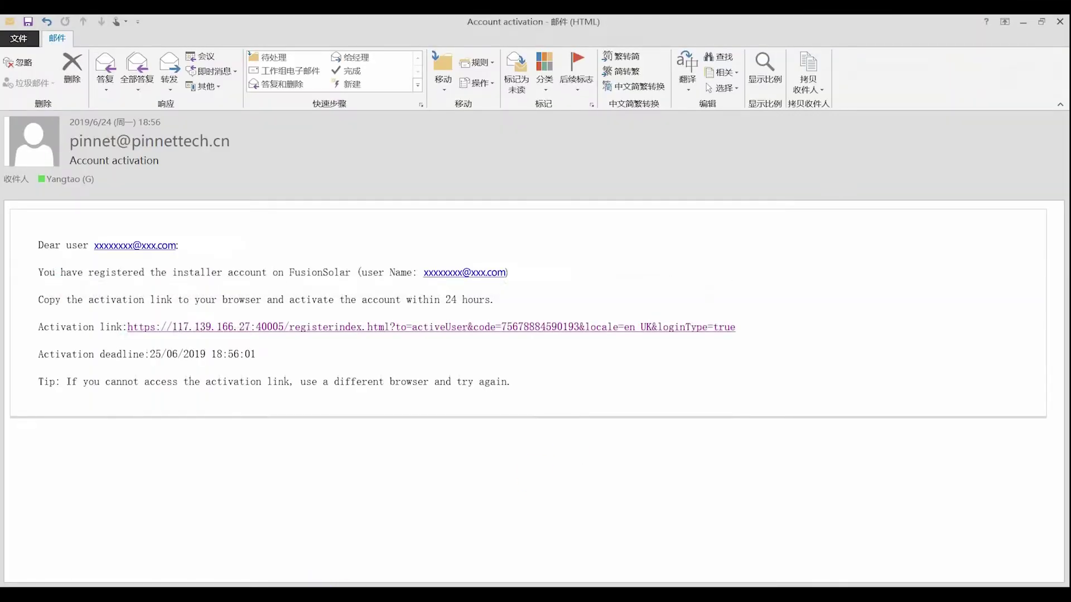
{"action": "left_click", "coordinate": [318, 585]}
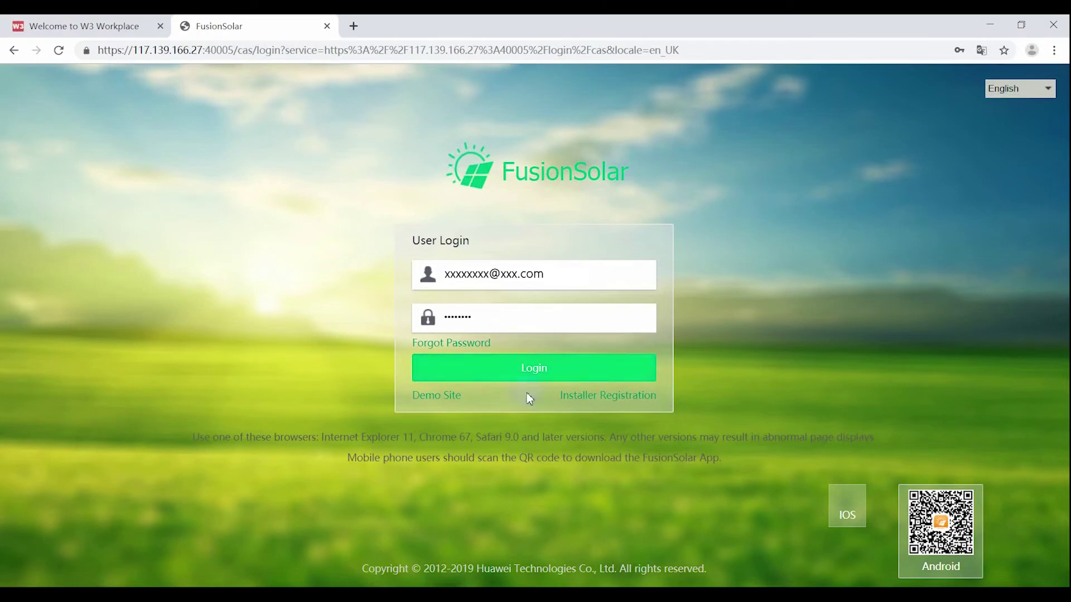
Step: Log in with the new installer account and close the Plant Addition Wizard
{"action": "left_click", "coordinate": [528, 372]}
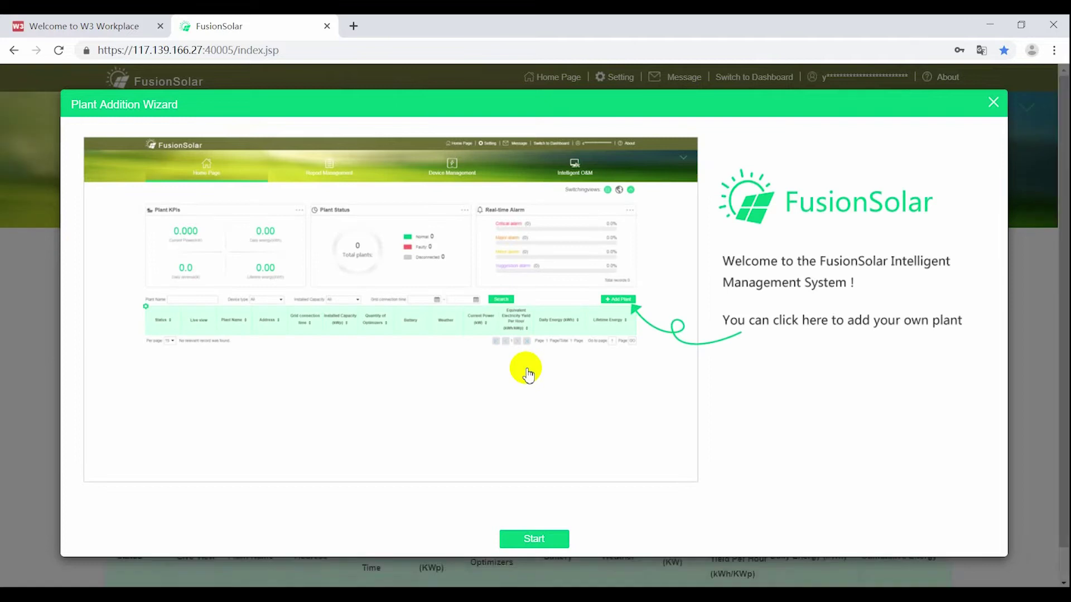
{"action": "left_click", "coordinate": [998, 106]}
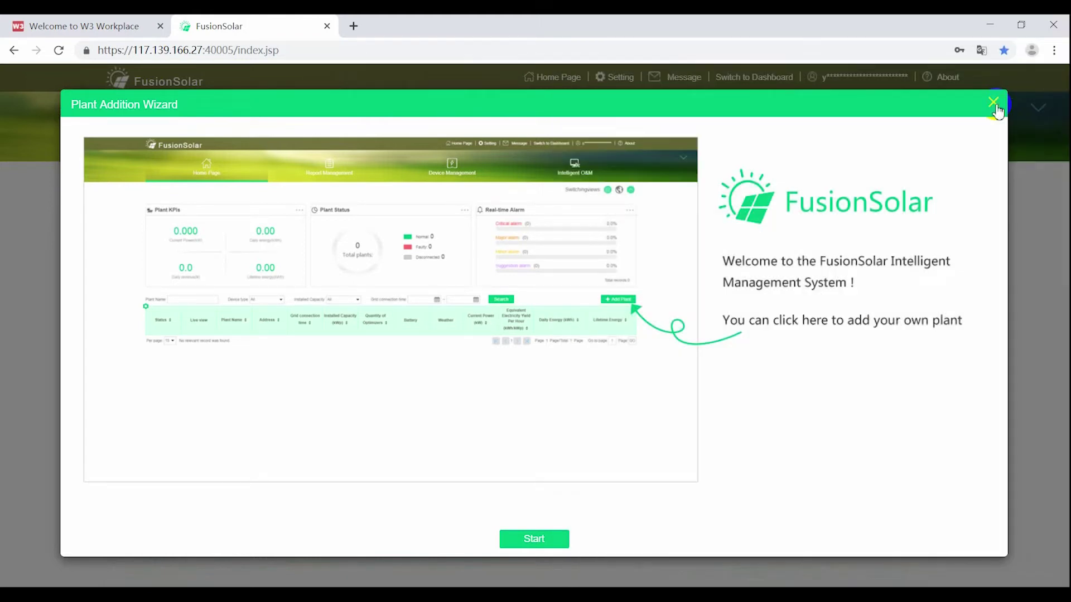
{"action": "left_click", "coordinate": [994, 108]}
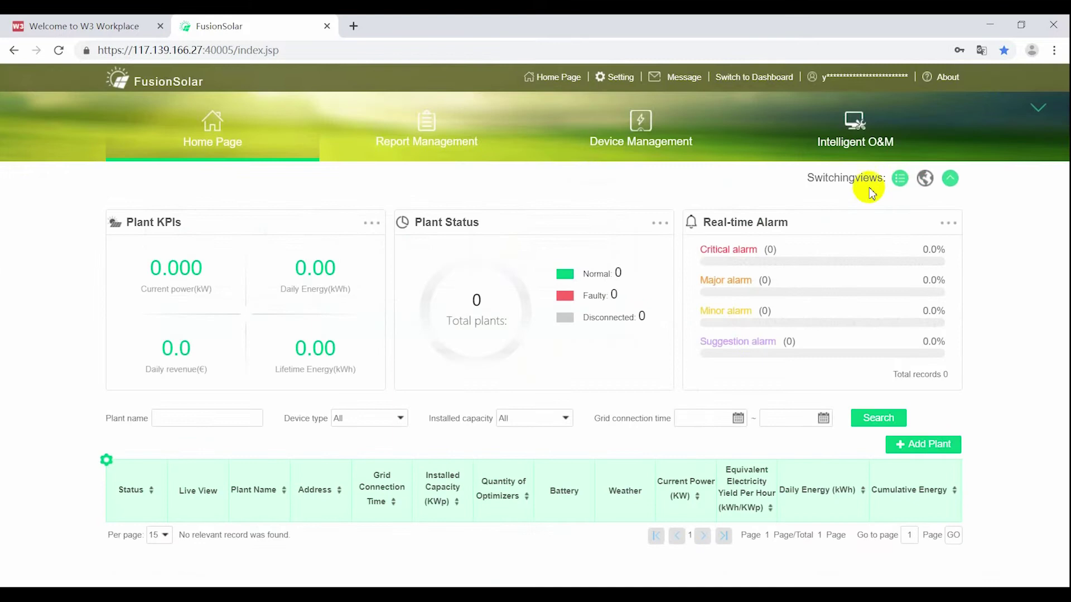
Step: Check VAP Company's user list and Role Management roles in Settings, then begin adding a user
{"action": "left_click", "coordinate": [626, 78]}
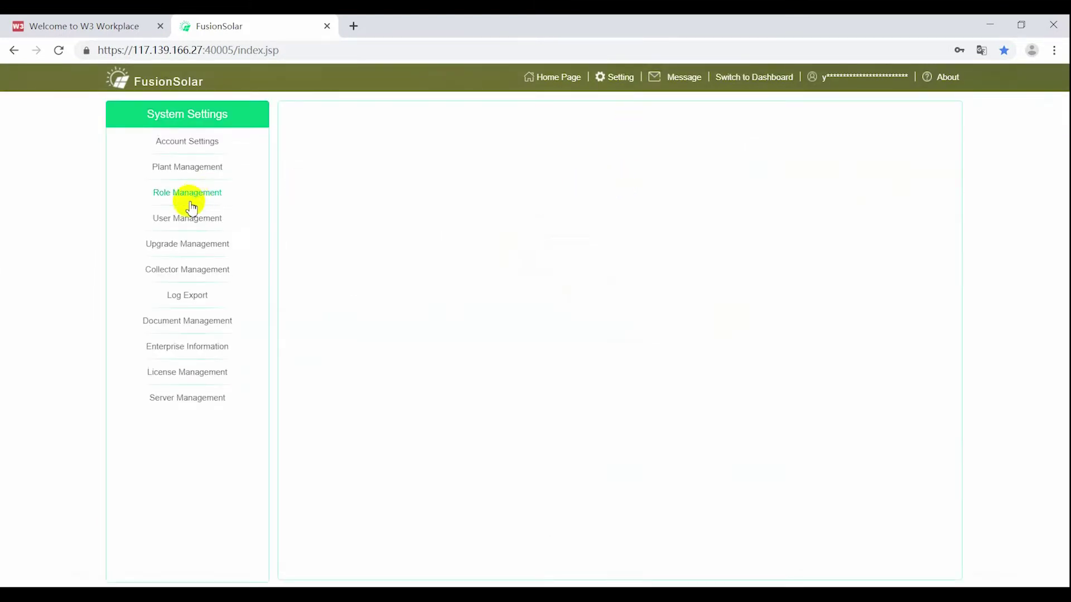
{"action": "left_click", "coordinate": [180, 220]}
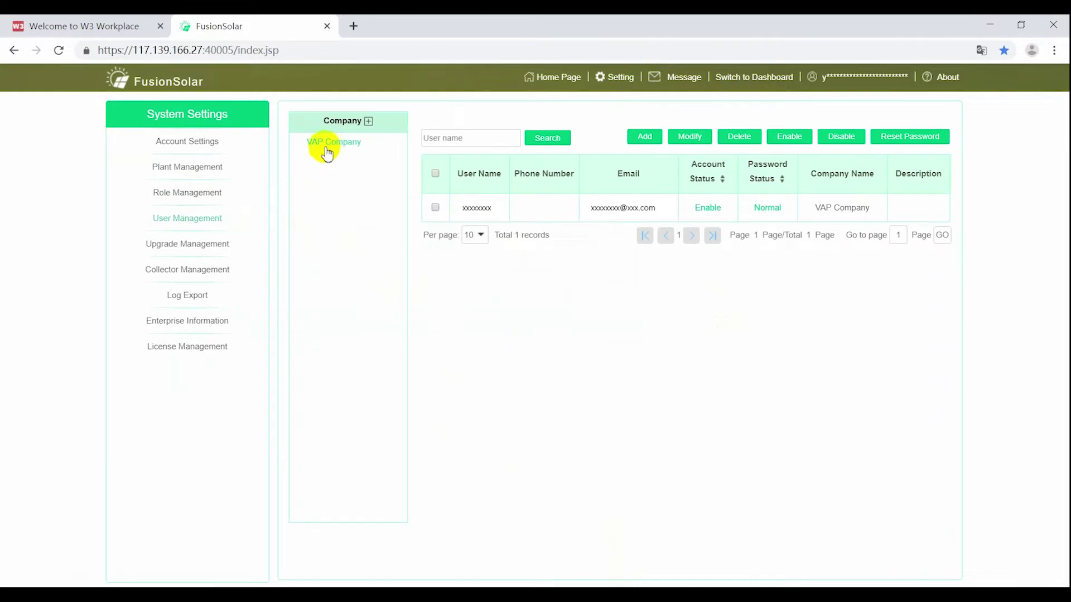
{"action": "left_click", "coordinate": [190, 200]}
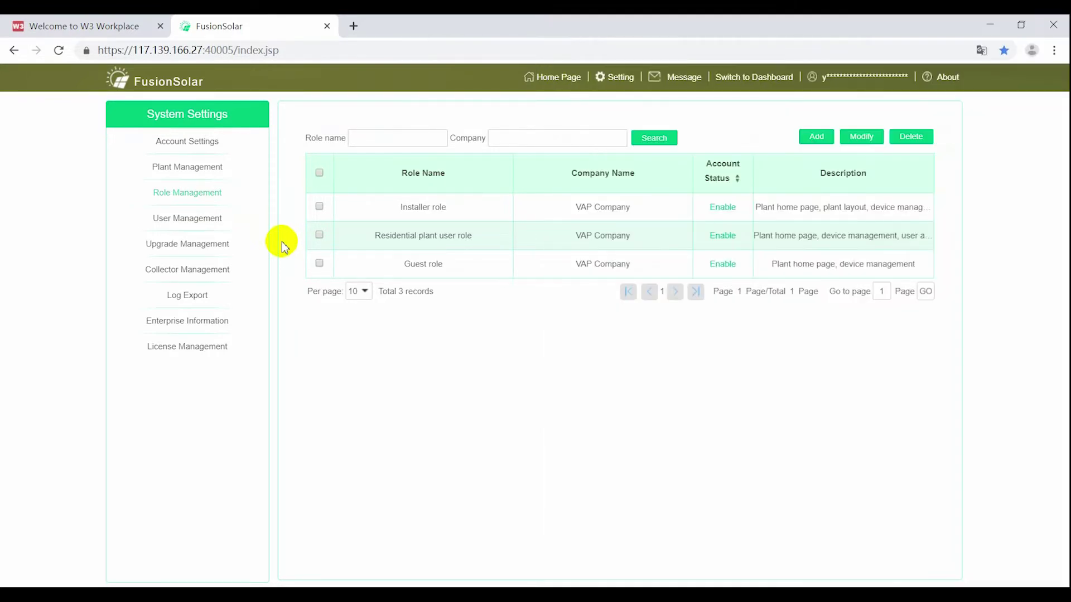
{"action": "left_click", "coordinate": [182, 223]}
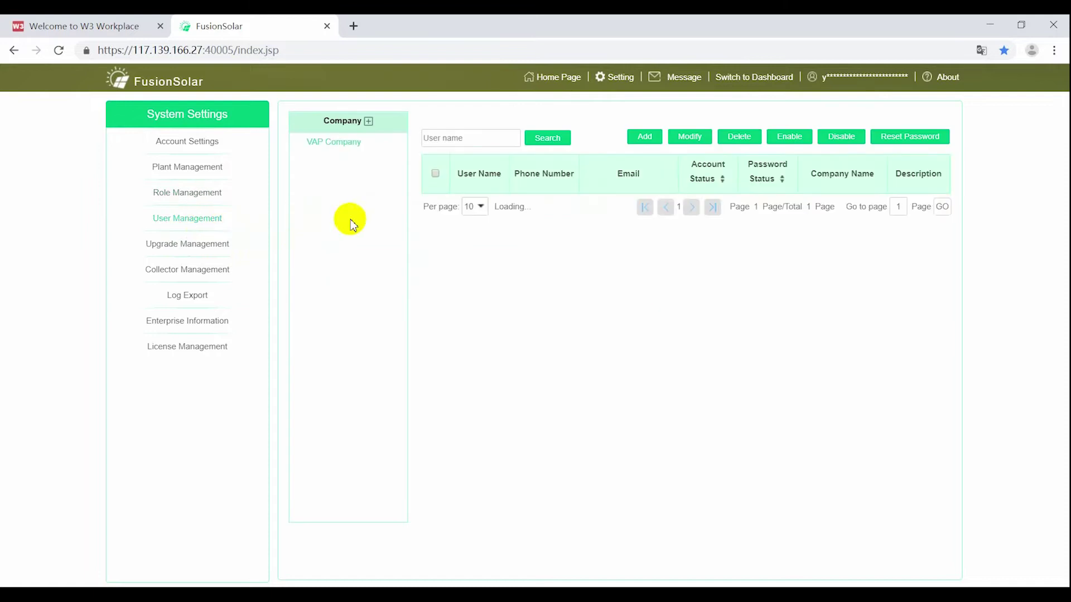
{"action": "left_click", "coordinate": [645, 137]}
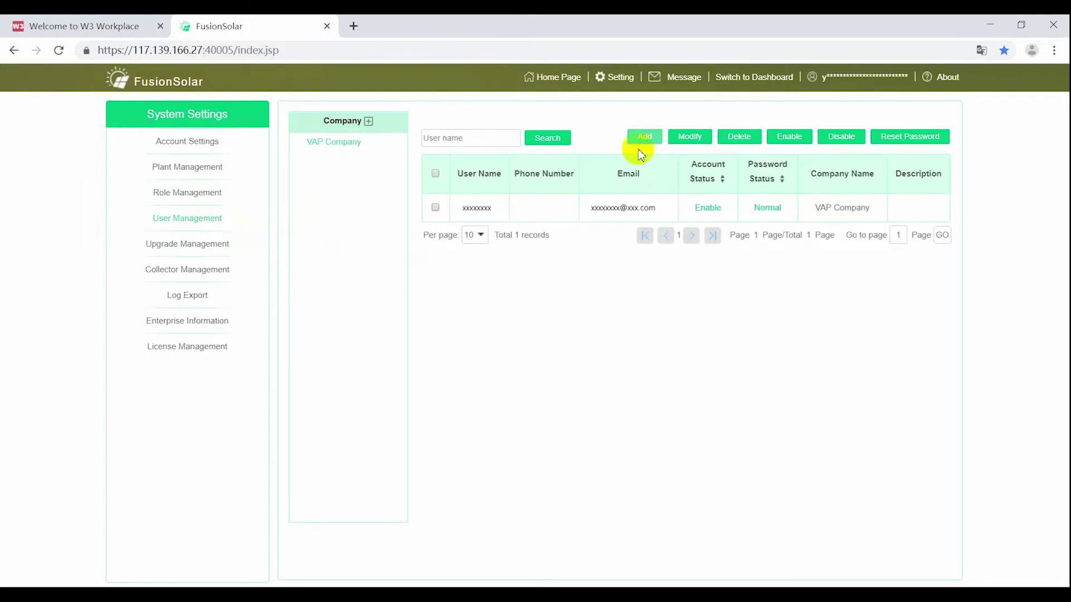
Step: Enter user name Colleague1_V, a password and an e-mail for the new user
{"action": "left_click", "coordinate": [417, 124]}
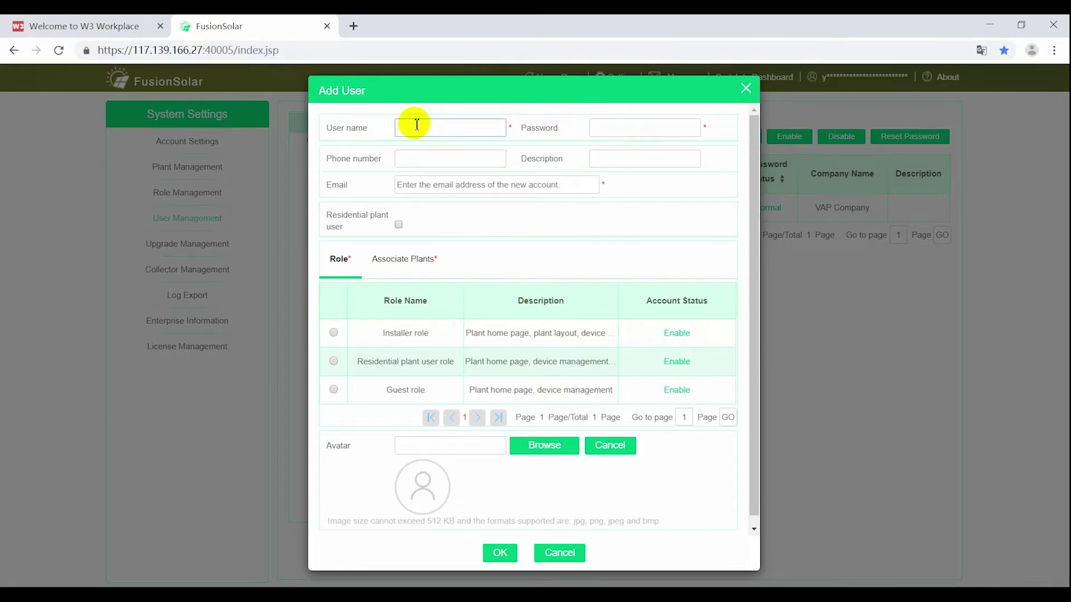
{"action": "type", "text": "Colleague1_"}
{"action": "key", "text": "Return"}
{"action": "type", "text": "_VAP"}
{"action": "key", "text": "Tab"}
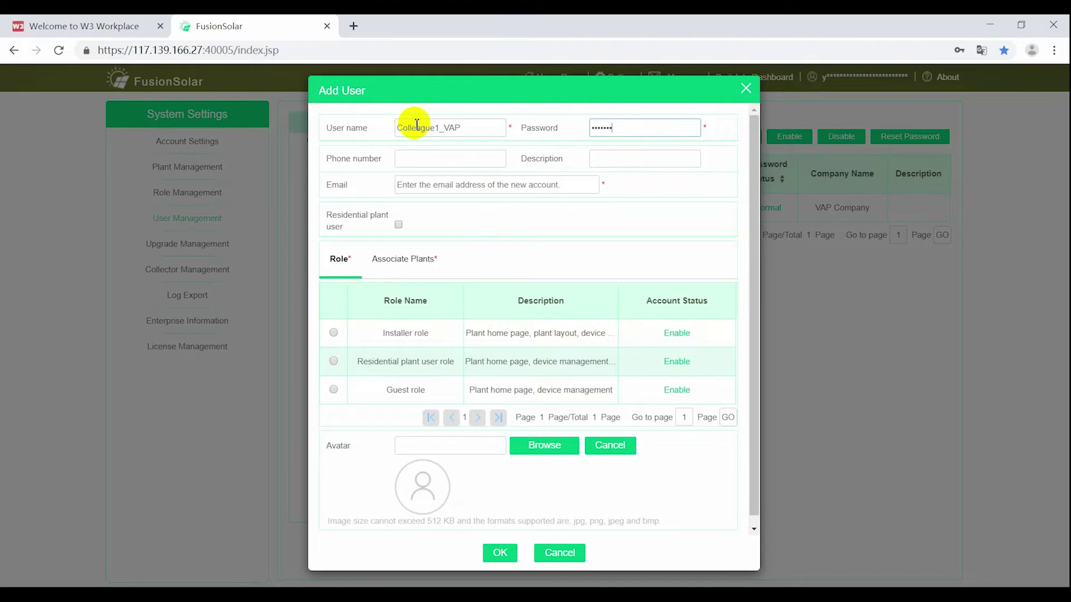
{"action": "key", "text": "Tab"}
{"action": "key", "text": "Tab"}
{"action": "key", "text": "Tab"}
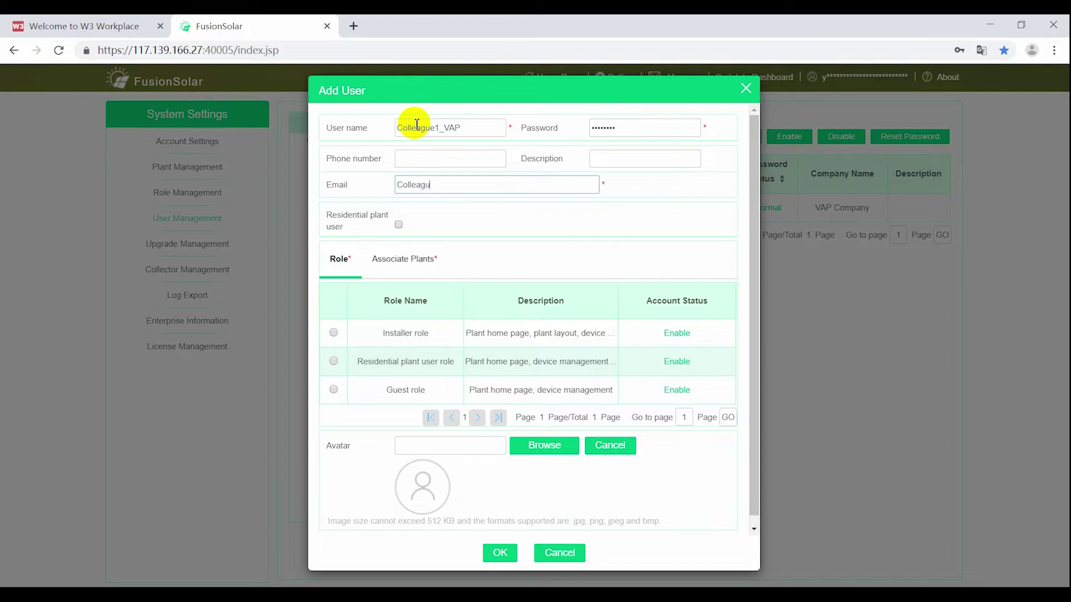
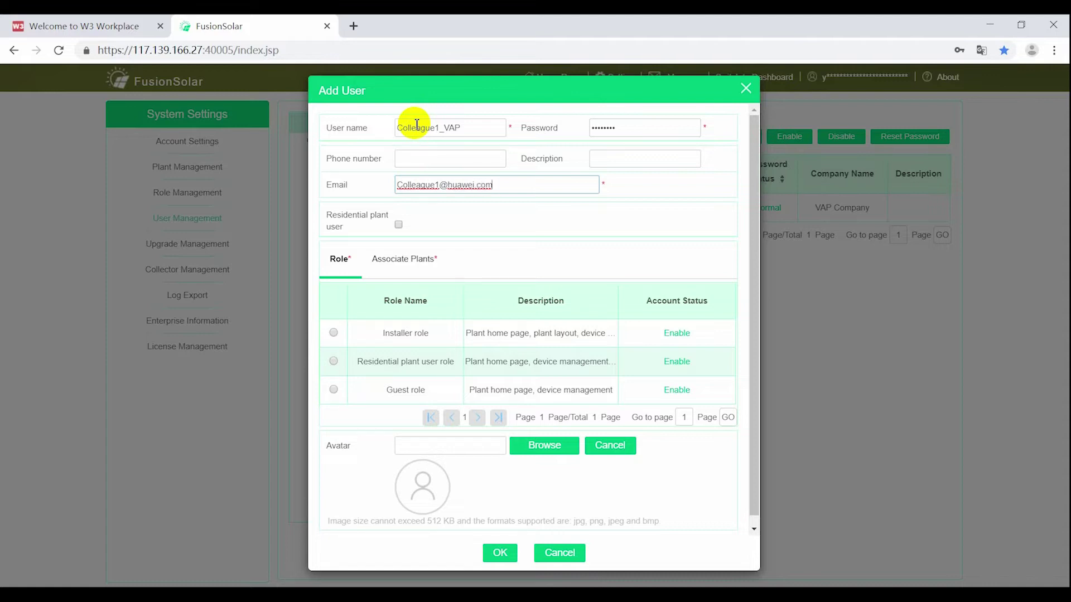
Step: Give Colleague1_V the Installer role tied to VAP Company, save it, then open Add Company
{"action": "left_click", "coordinate": [334, 335]}
{"action": "left_click", "coordinate": [413, 258]}
{"action": "left_click", "coordinate": [340, 292]}
{"action": "left_click", "coordinate": [341, 267]}
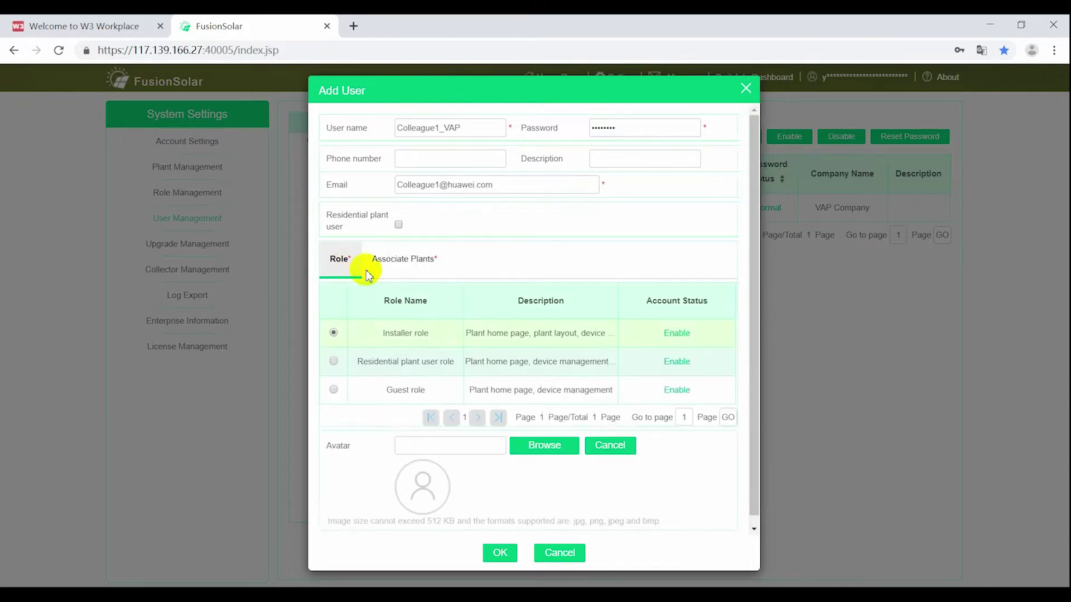
{"action": "left_click", "coordinate": [403, 259]}
{"action": "left_click", "coordinate": [500, 553]}
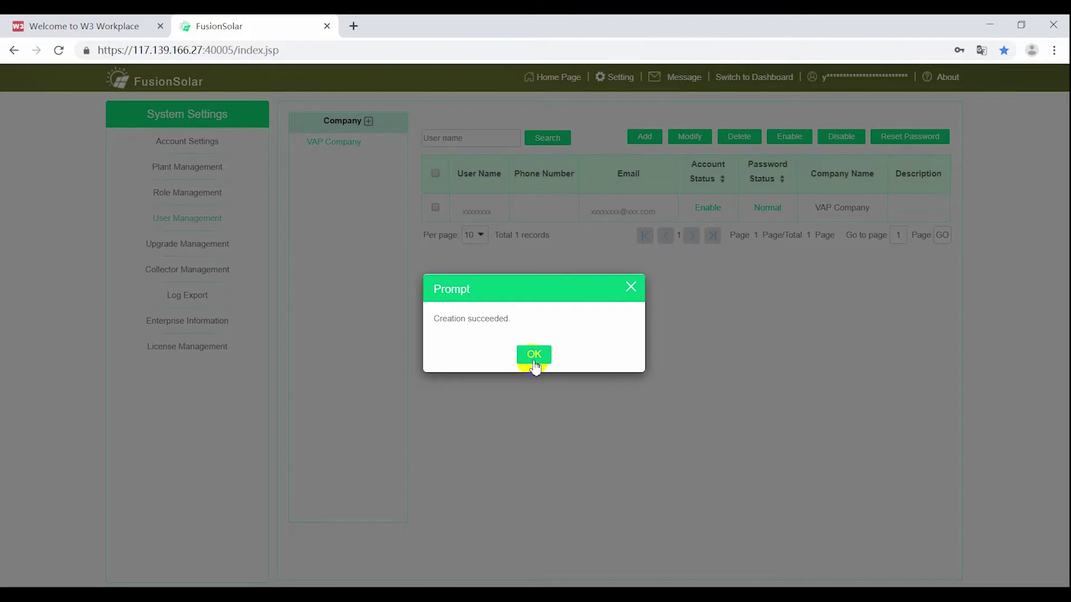
{"action": "left_click", "coordinate": [534, 357]}
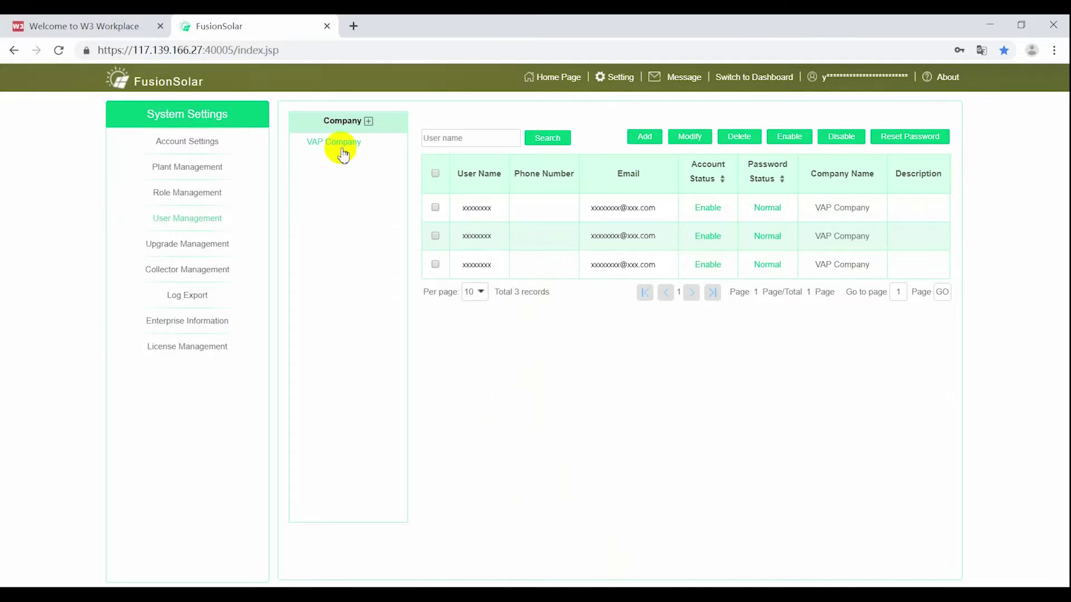
{"action": "left_click", "coordinate": [342, 149]}
{"action": "left_click", "coordinate": [369, 121]}
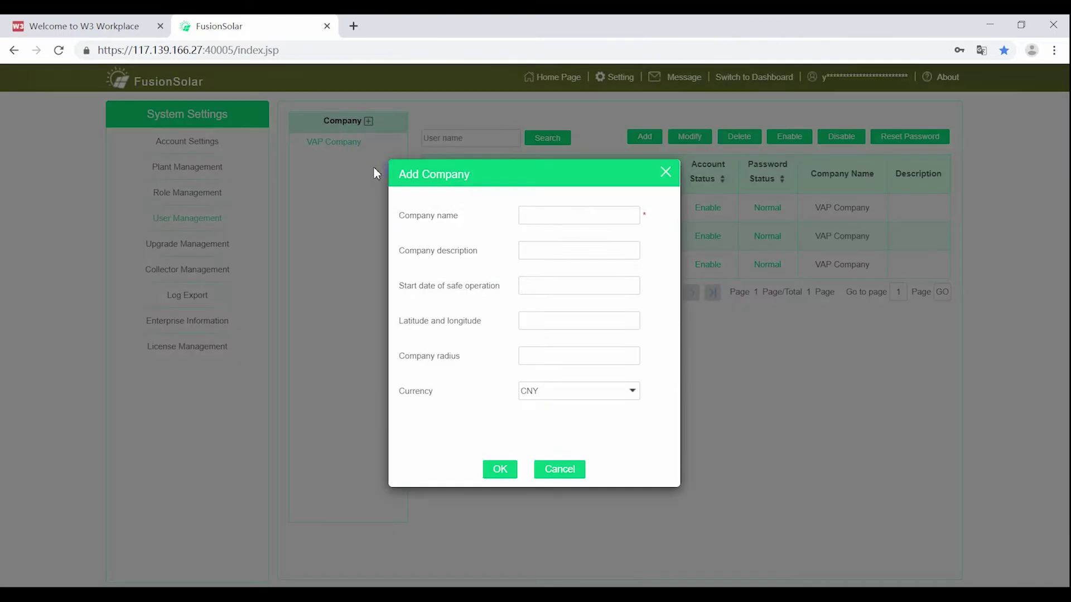
Step: Create company Distributer1_VAP under VAP Company and view its empty user list
{"action": "left_click", "coordinate": [563, 219]}
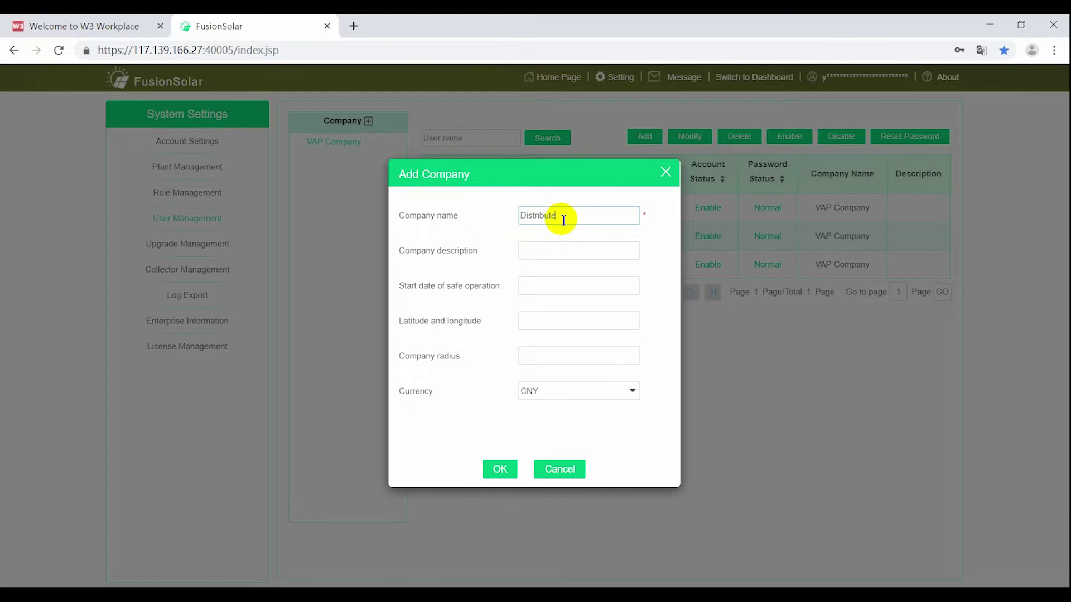
{"action": "type", "text": "Distributer1"}
{"action": "key", "text": "BackSpace"}
{"action": "key", "text": "BackSpace"}
{"action": "key", "text": "BackSpace"}
{"action": "key", "text": "Tab"}
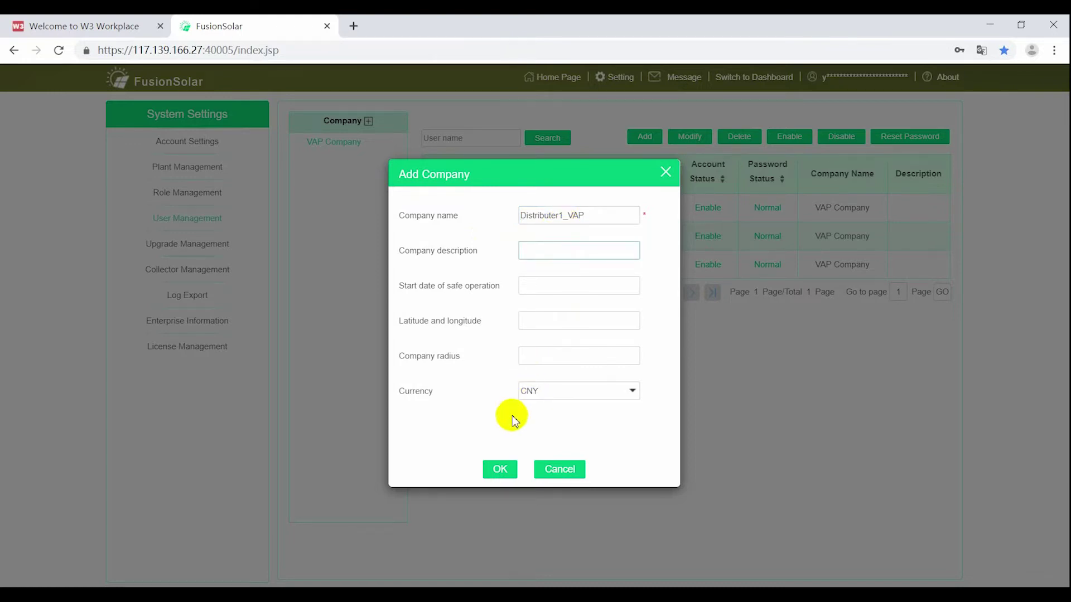
{"action": "left_click", "coordinate": [500, 472]}
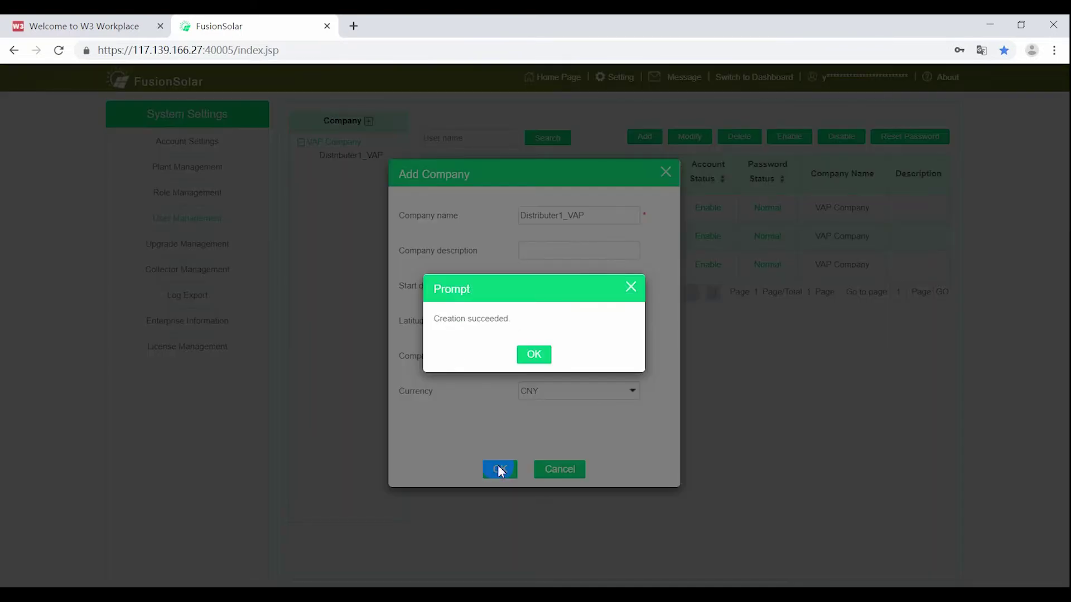
{"action": "left_click", "coordinate": [535, 357]}
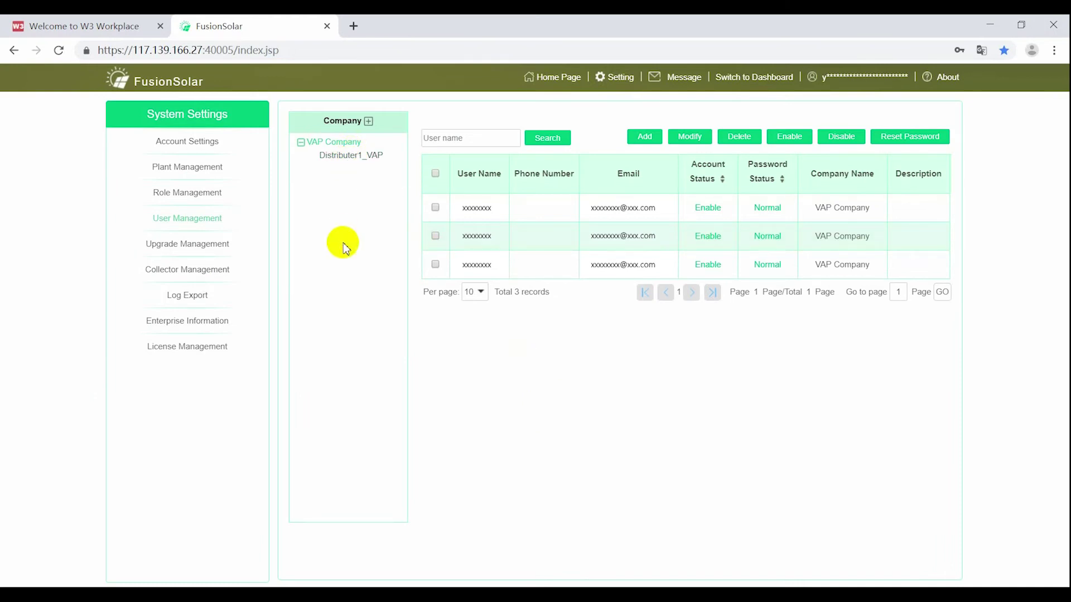
{"action": "left_click", "coordinate": [347, 159]}
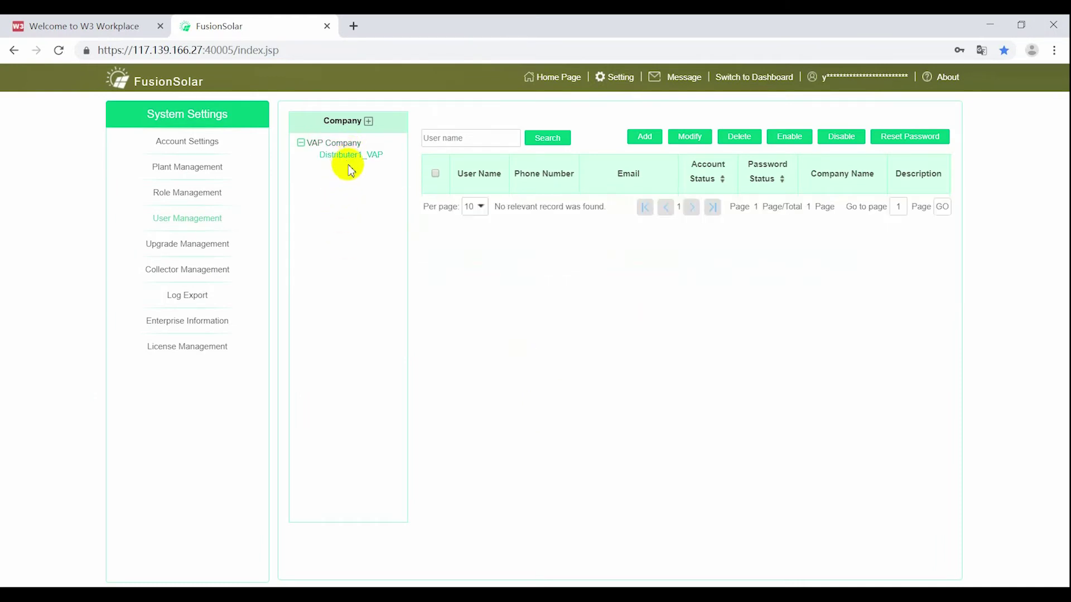
{"action": "left_click", "coordinate": [341, 143]}
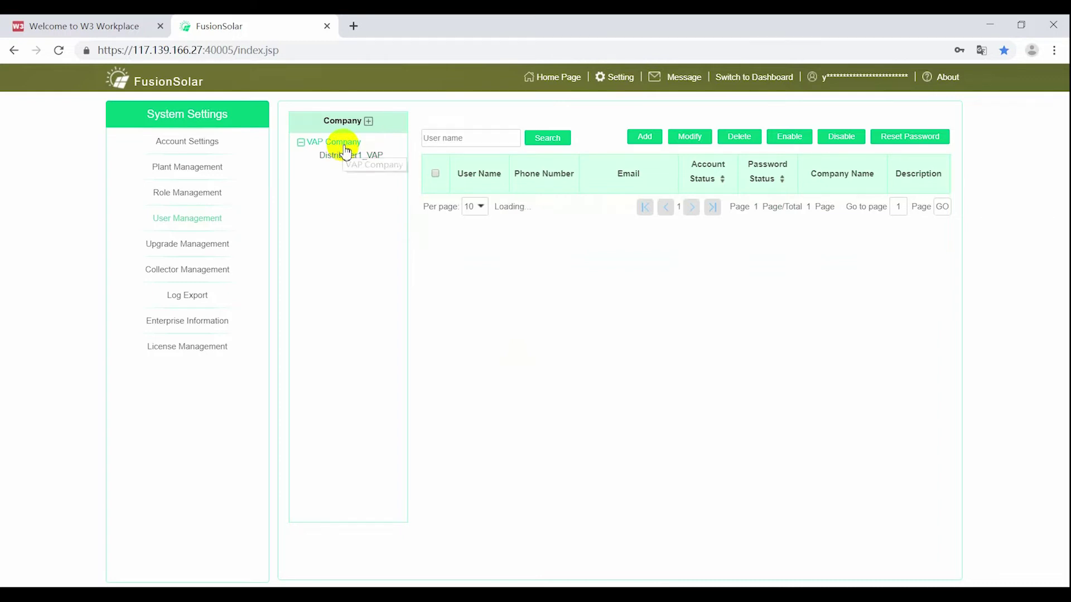
{"action": "left_click", "coordinate": [354, 160]}
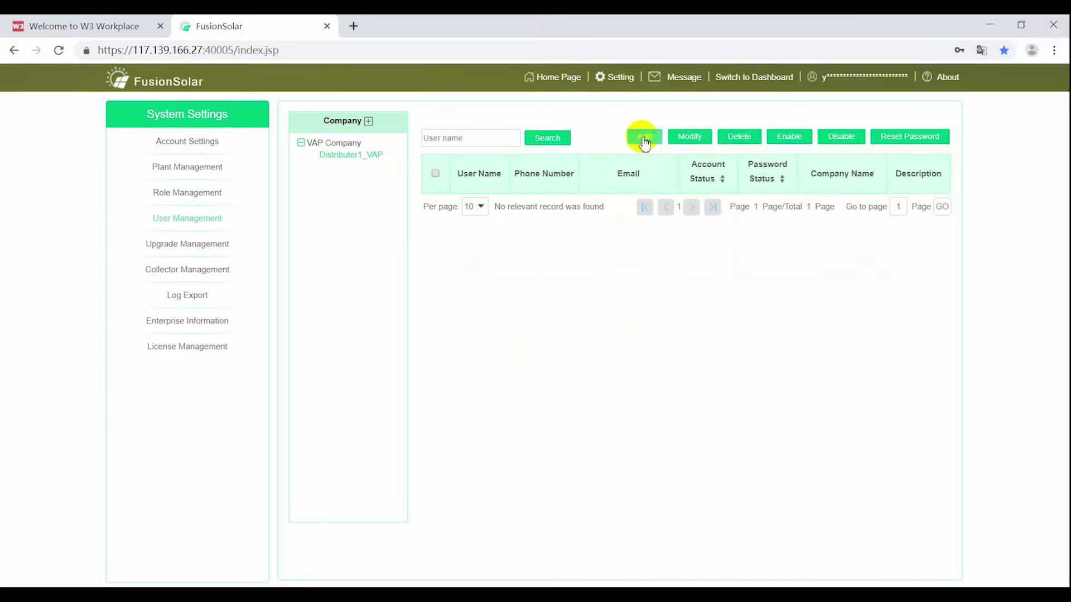
Step: Add a user named Distributer1_VAP with a password and a huawei.com e-mail
{"action": "left_click", "coordinate": [644, 138]}
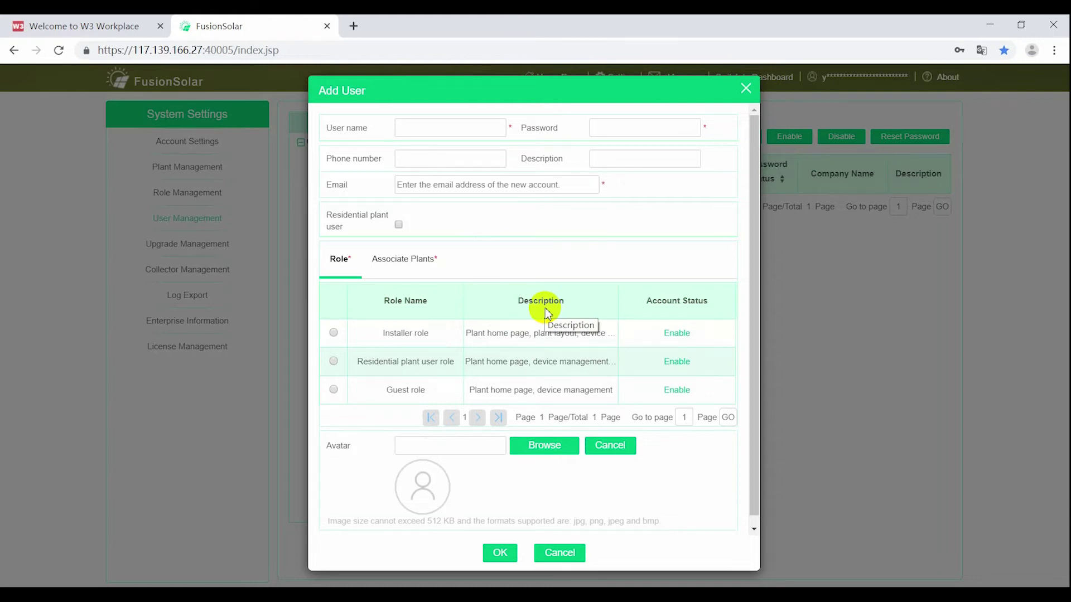
{"action": "left_click", "coordinate": [415, 127]}
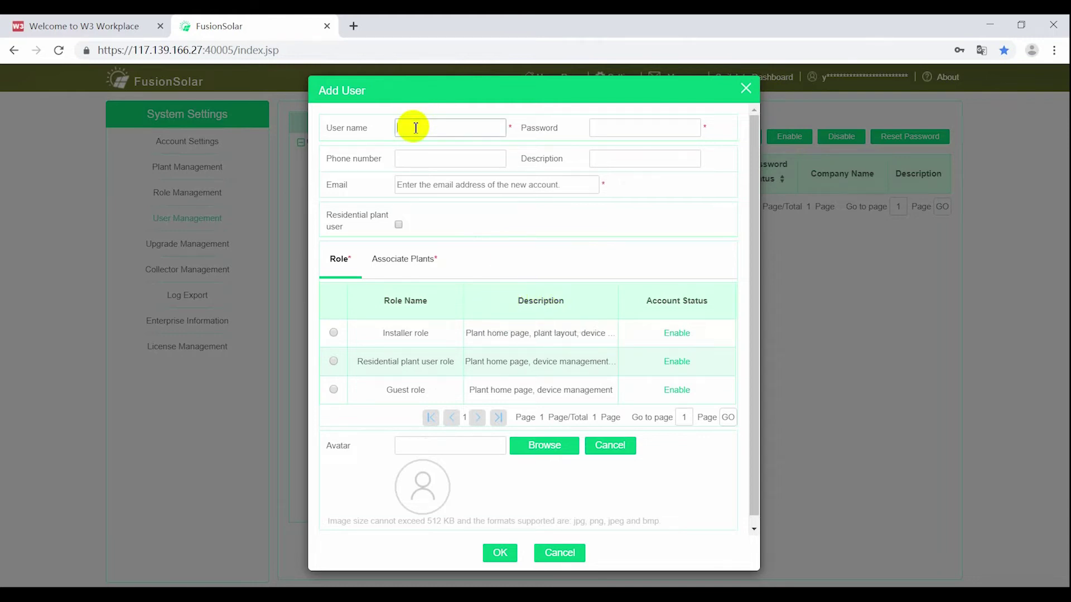
{"action": "type", "text": "Distributer1_VAP"}
{"action": "key", "text": "Tab"}
{"action": "type", "text": "a"}
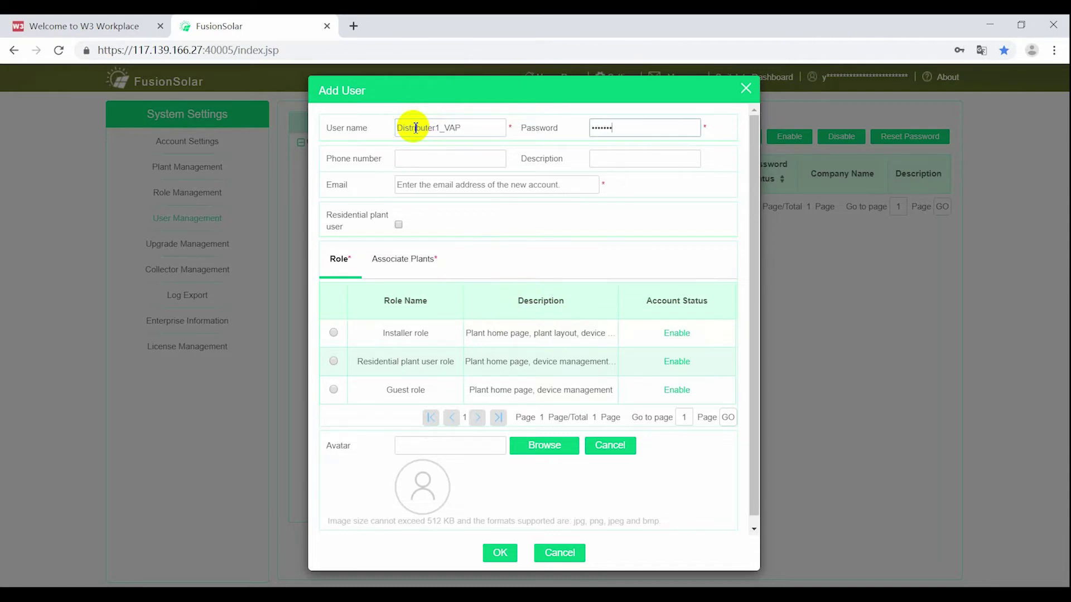
{"action": "key", "text": "Tab"}
{"action": "key", "text": "Tab"}
{"action": "key", "text": "Tab"}
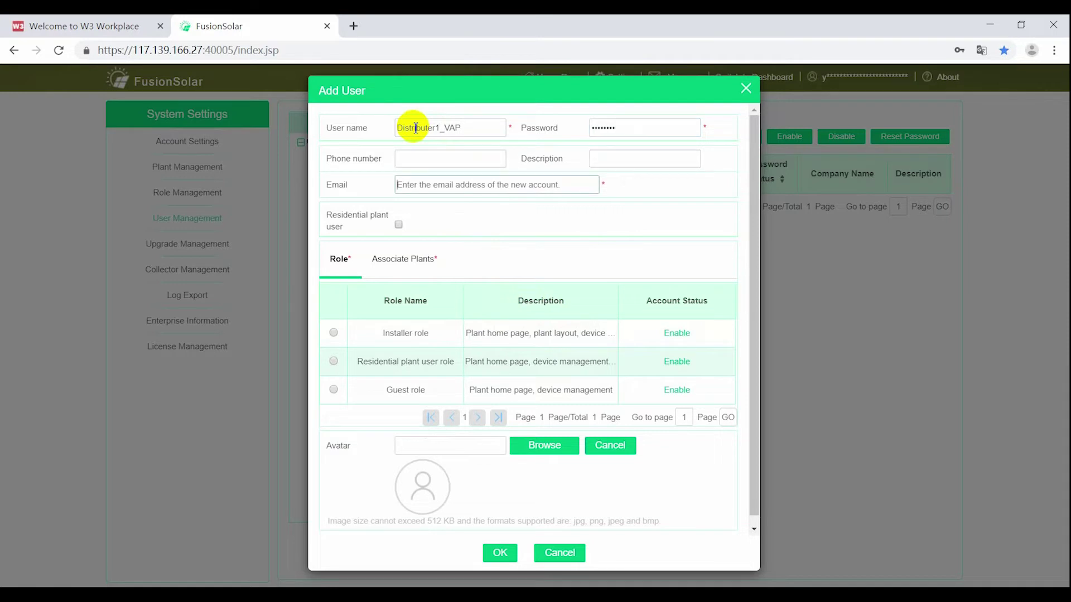
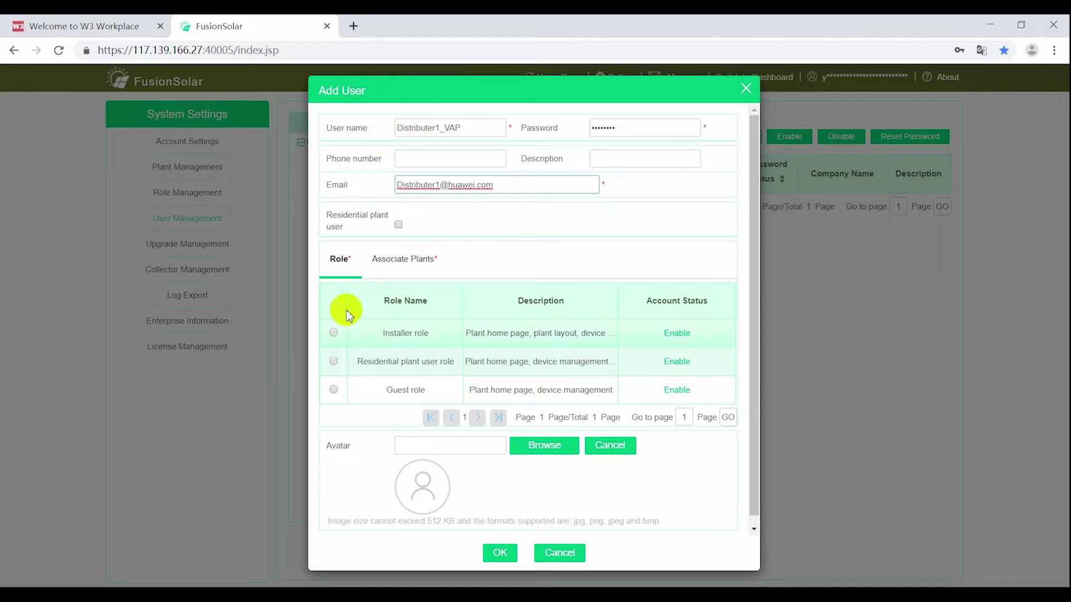
Step: Give the user the Installer role associated with Distributer1_VAP and save it
{"action": "left_click", "coordinate": [334, 334]}
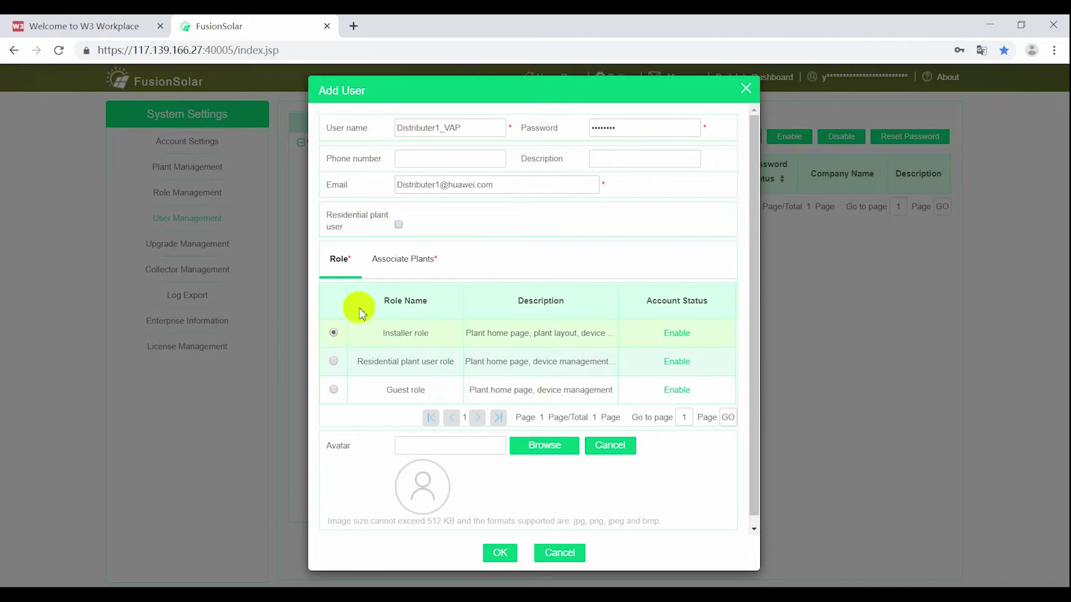
{"action": "left_click", "coordinate": [401, 262]}
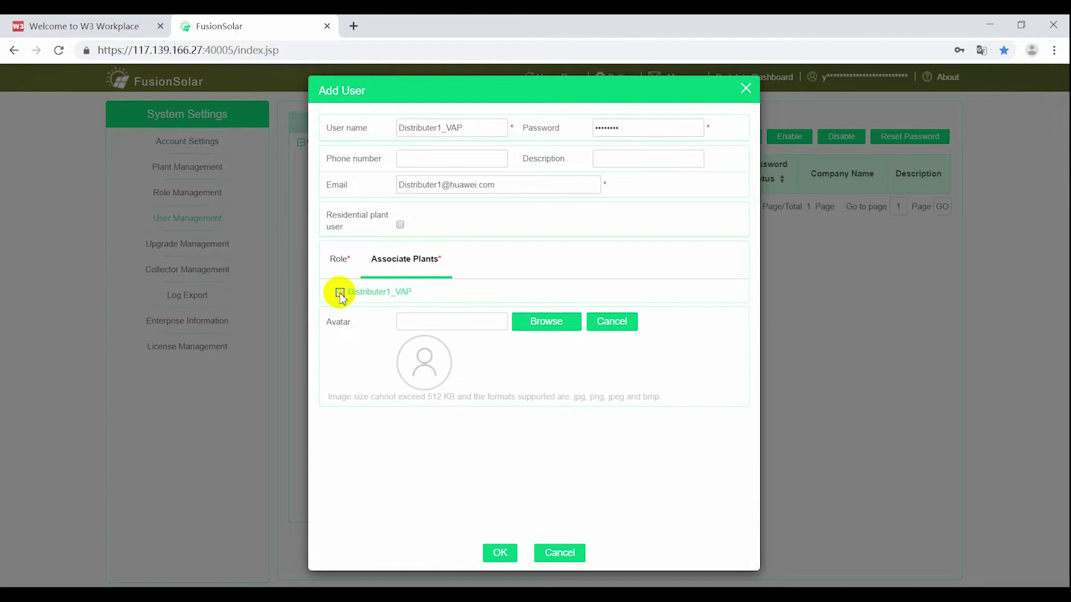
{"action": "left_click", "coordinate": [500, 557]}
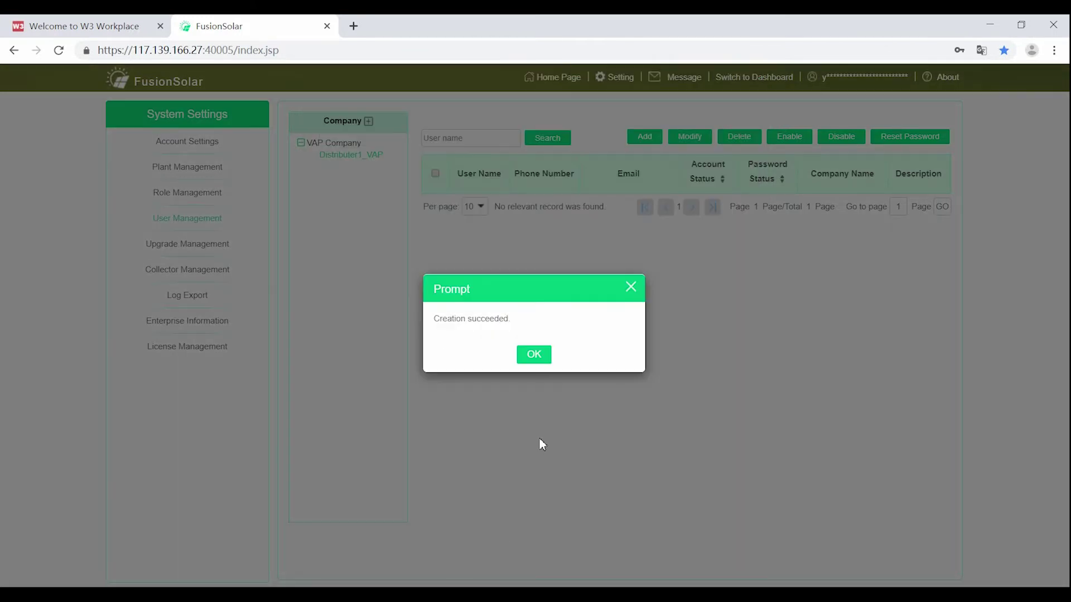
{"action": "left_click", "coordinate": [534, 355]}
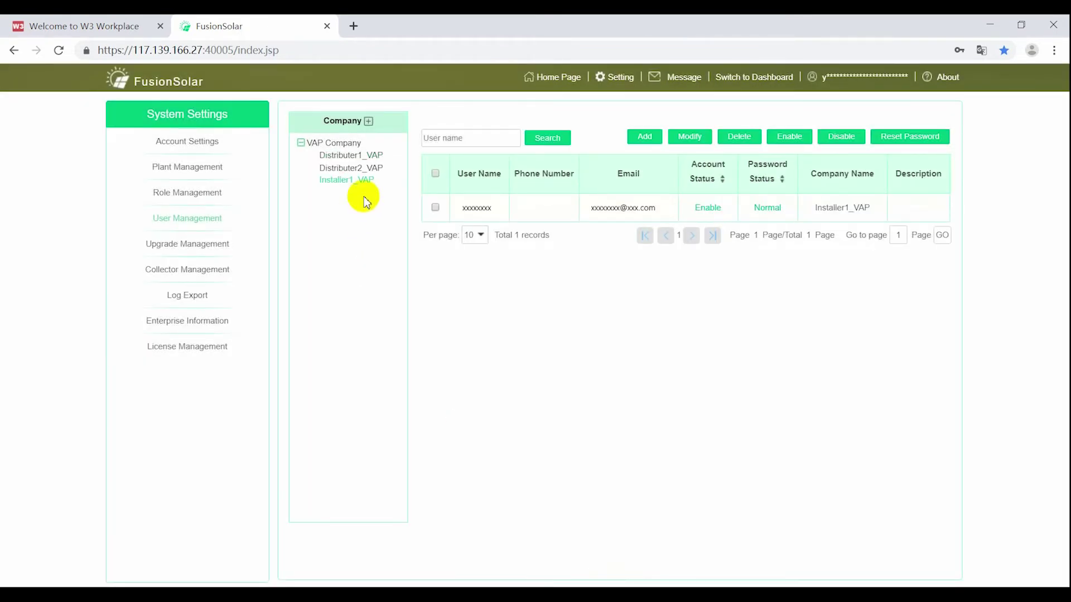
Step: Check the user lists of Distributer1_VAP, Distributer2_VAP and Installer1_VAP
{"action": "left_click", "coordinate": [370, 158]}
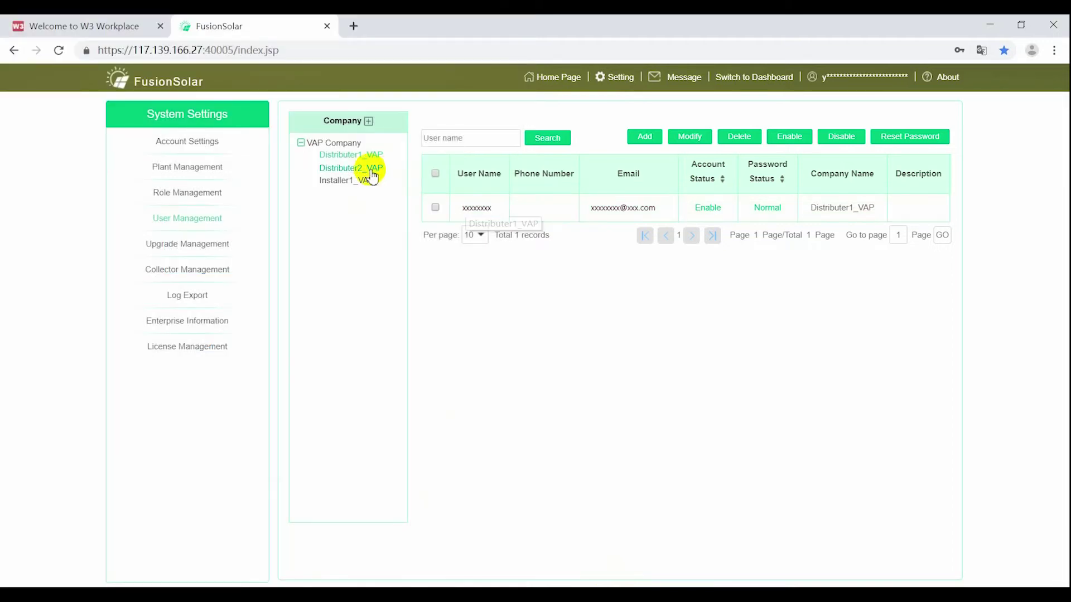
{"action": "left_click", "coordinate": [350, 167]}
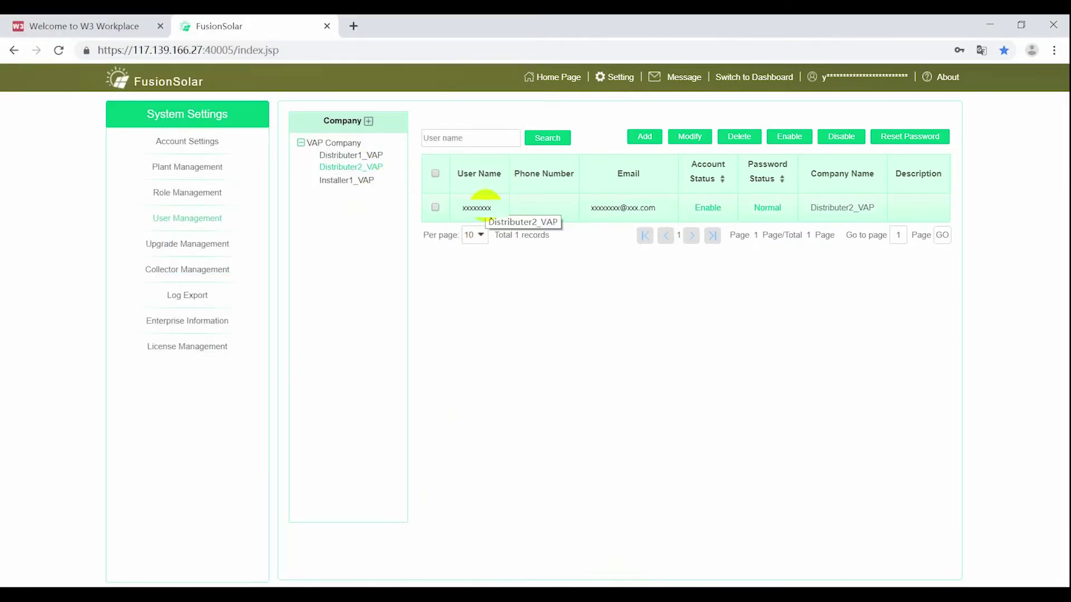
{"action": "left_click", "coordinate": [365, 181]}
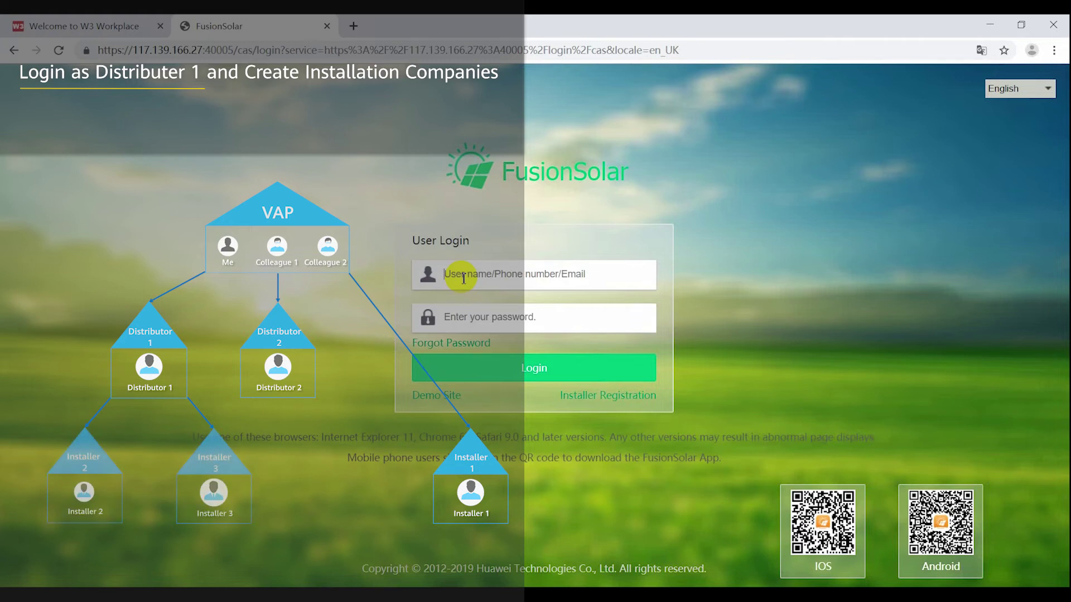
Step: Sign in as Distributer1_VAP and accept the terms of use and privacy policy
{"action": "type", "text": "Distributer1_VAP"}
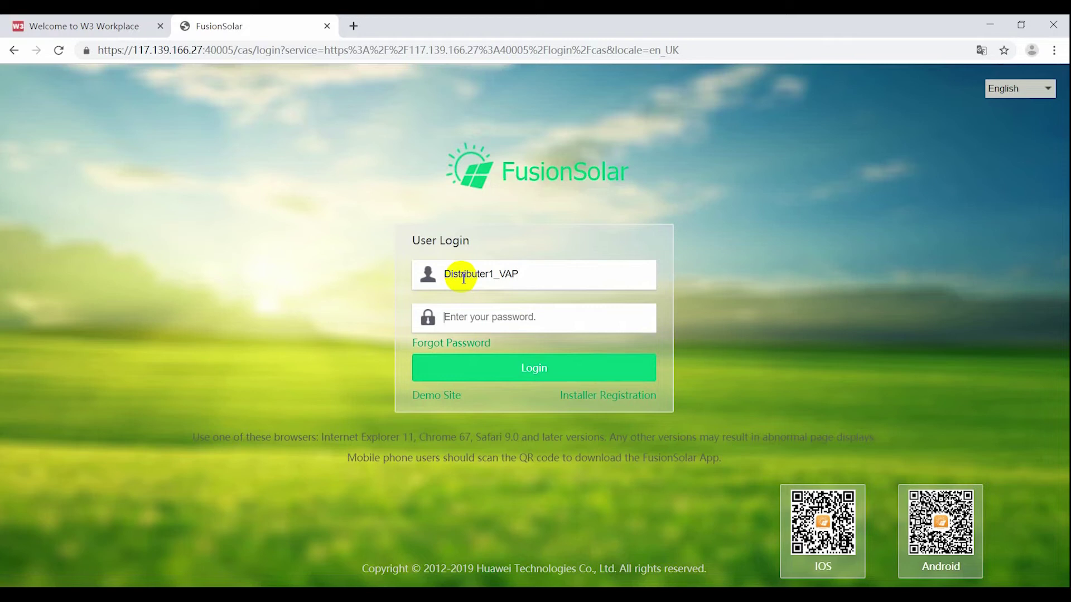
{"action": "key", "text": "Tab"}
{"action": "type", "text": "*****"}
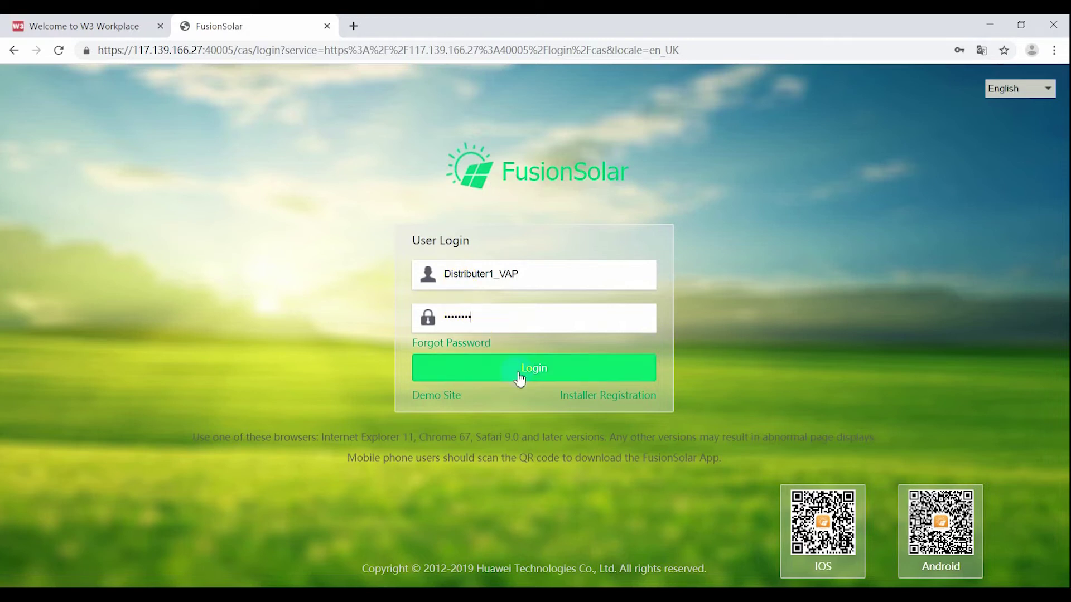
{"action": "left_click", "coordinate": [495, 375]}
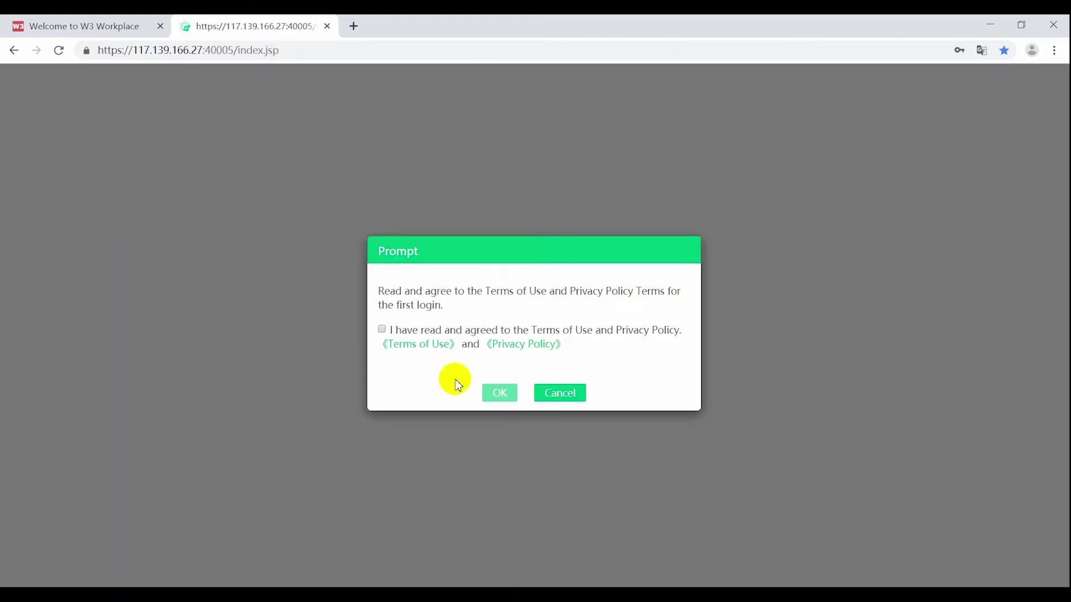
{"action": "left_click", "coordinate": [381, 329]}
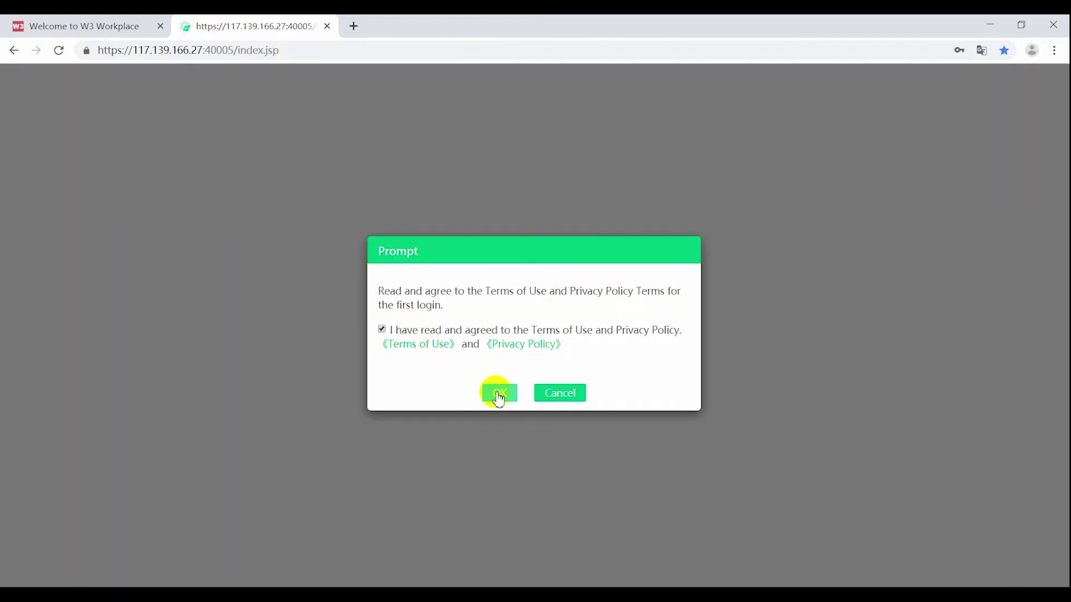
{"action": "left_click", "coordinate": [498, 394]}
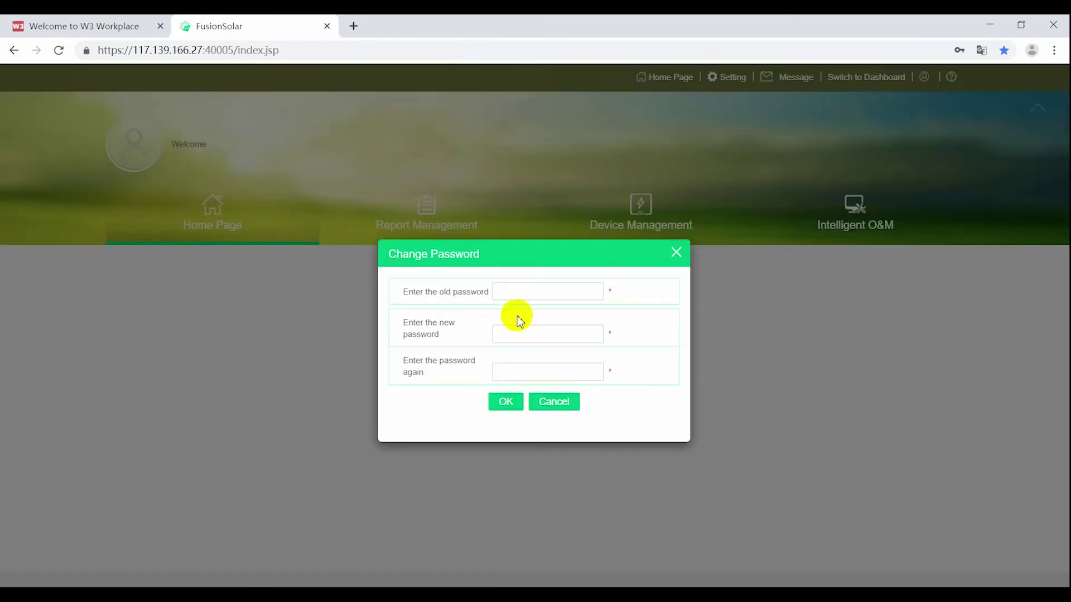
Step: Replace the old password with a new, confirmed one and acknowledge the success message
{"action": "left_click", "coordinate": [508, 295]}
{"action": "type", "text": "••"}
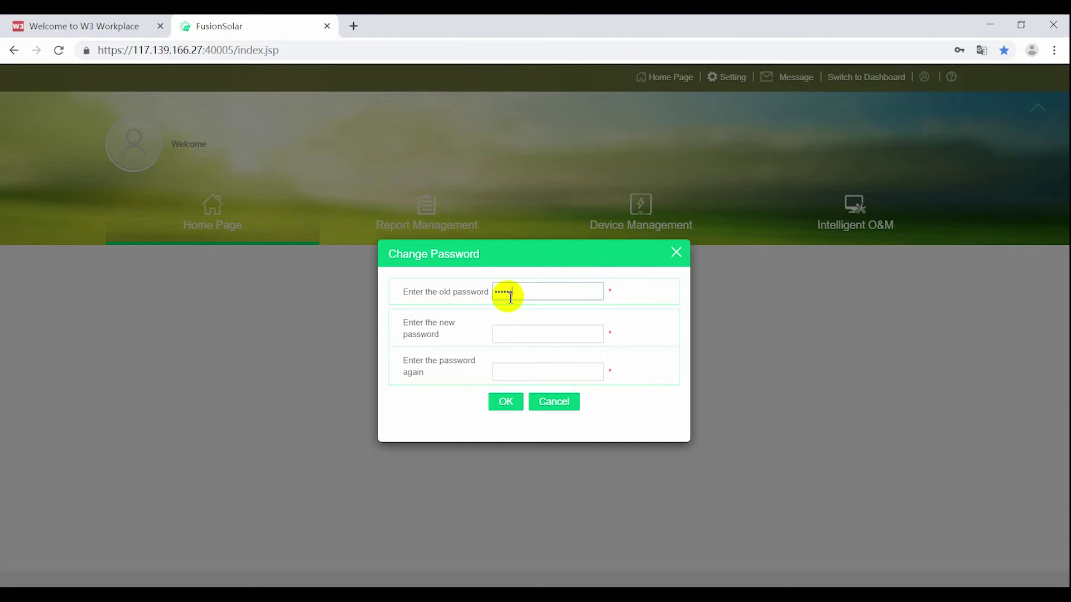
{"action": "left_click", "coordinate": [527, 335]}
{"action": "type", "text": "••"}
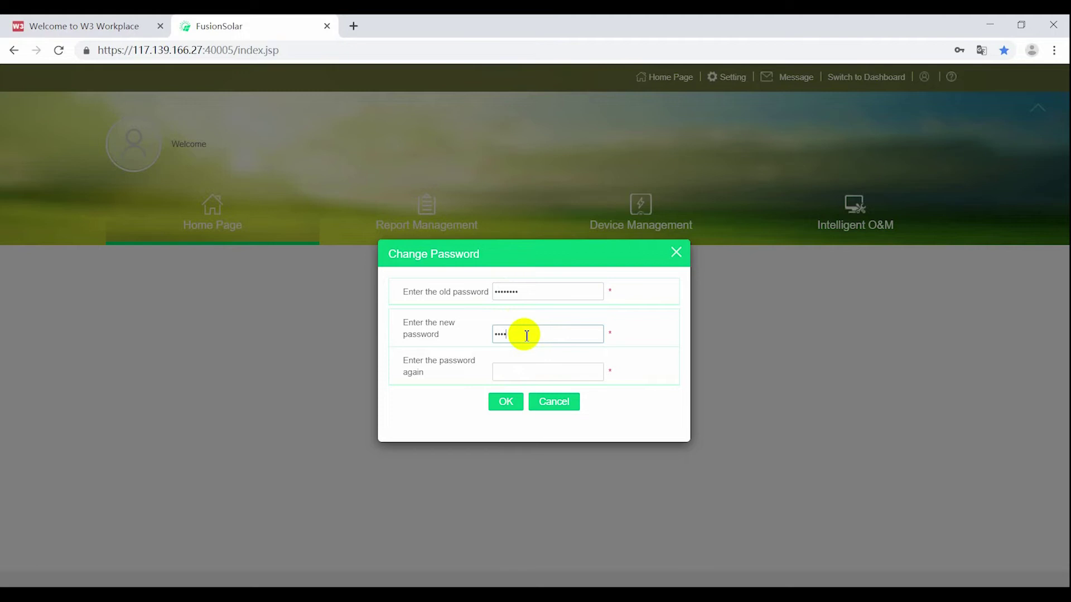
{"action": "left_click", "coordinate": [505, 372]}
{"action": "type", "text": "••"}
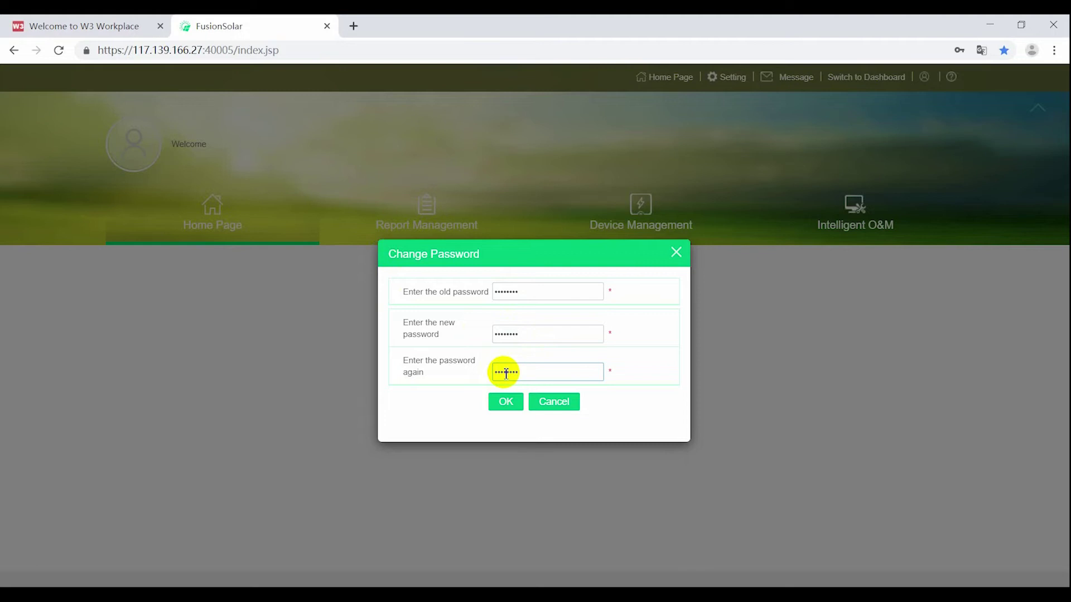
{"action": "left_click", "coordinate": [510, 403]}
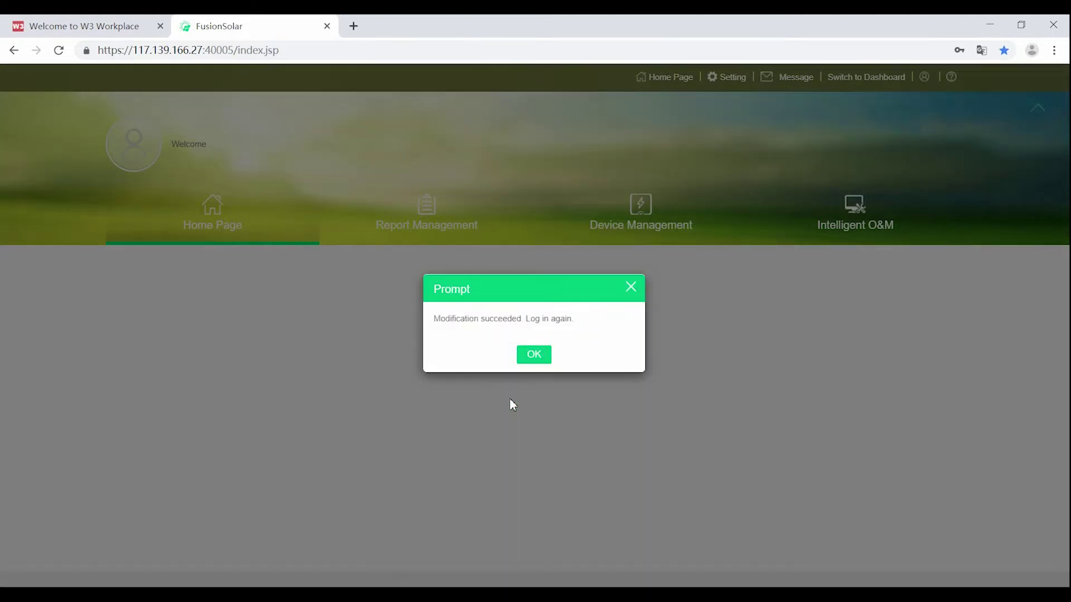
{"action": "left_click", "coordinate": [531, 354]}
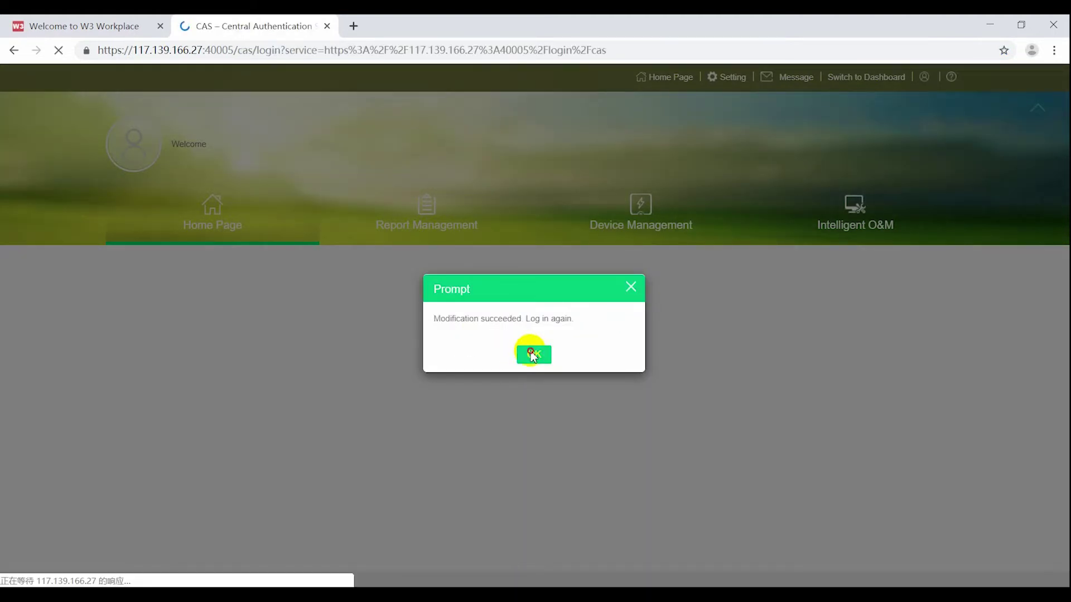
Step: Log back in as Distributer1_VAP with the new password and open User Management
{"action": "type", "text": "Di"}
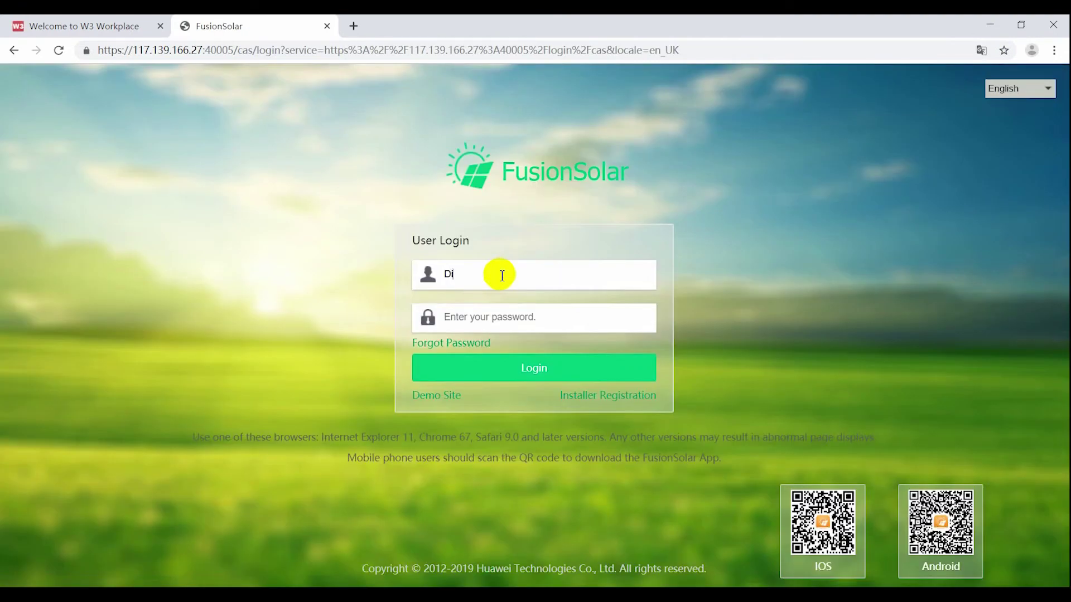
{"action": "type", "text": "stributer1_YAP****"}
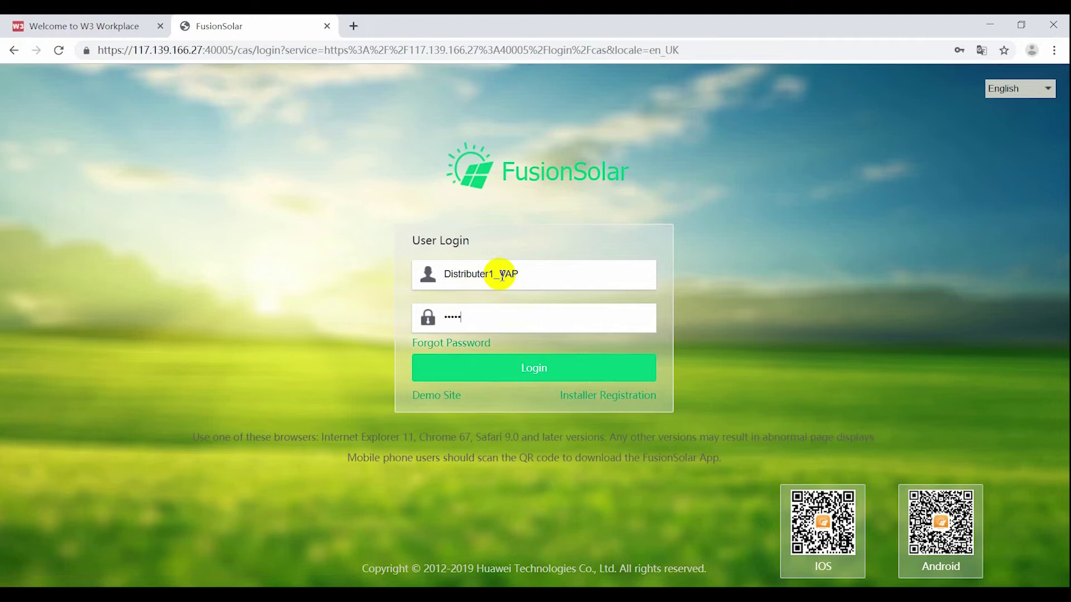
{"action": "key", "text": "BackSpace"}
{"action": "key", "text": "BackSpace"}
{"action": "type", "text": "****"}
{"action": "left_click", "coordinate": [507, 375]}
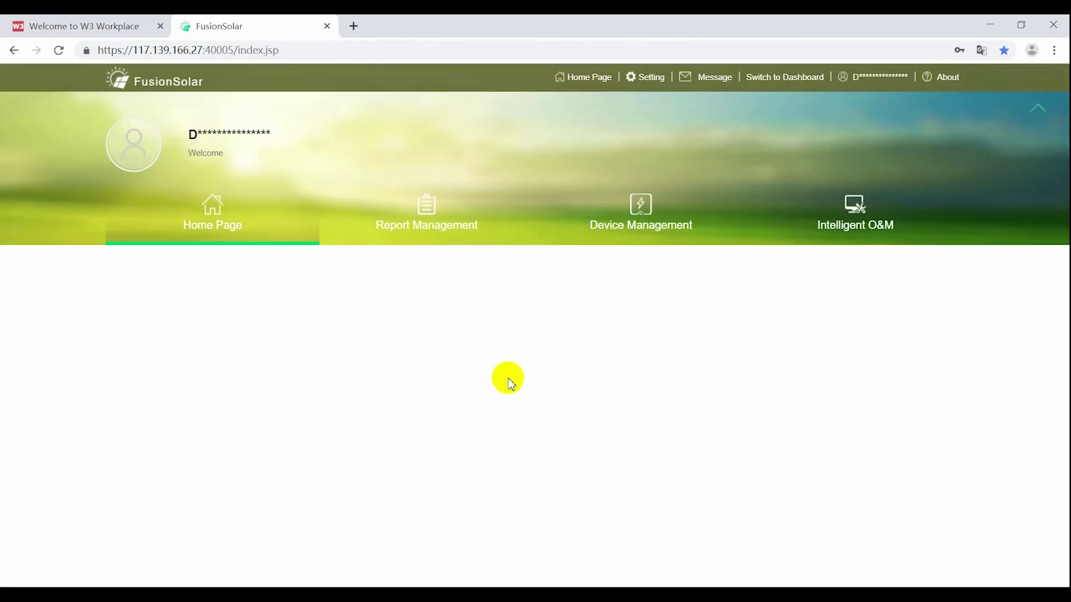
{"action": "scroll", "coordinate": [508, 384], "scroll_direction": "down", "scroll_amount": 2}
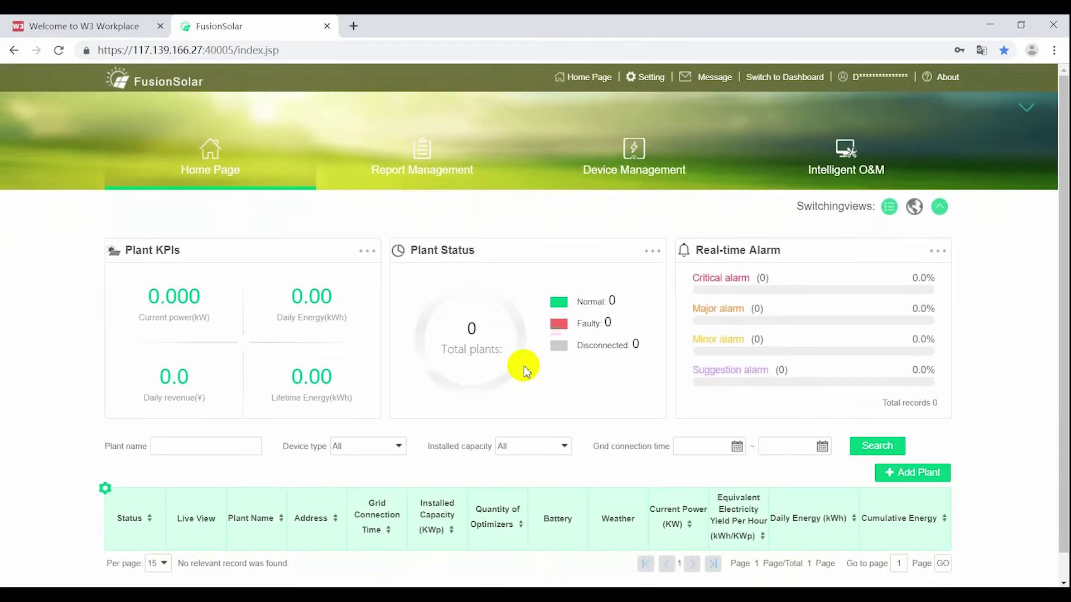
{"action": "left_click", "coordinate": [650, 79]}
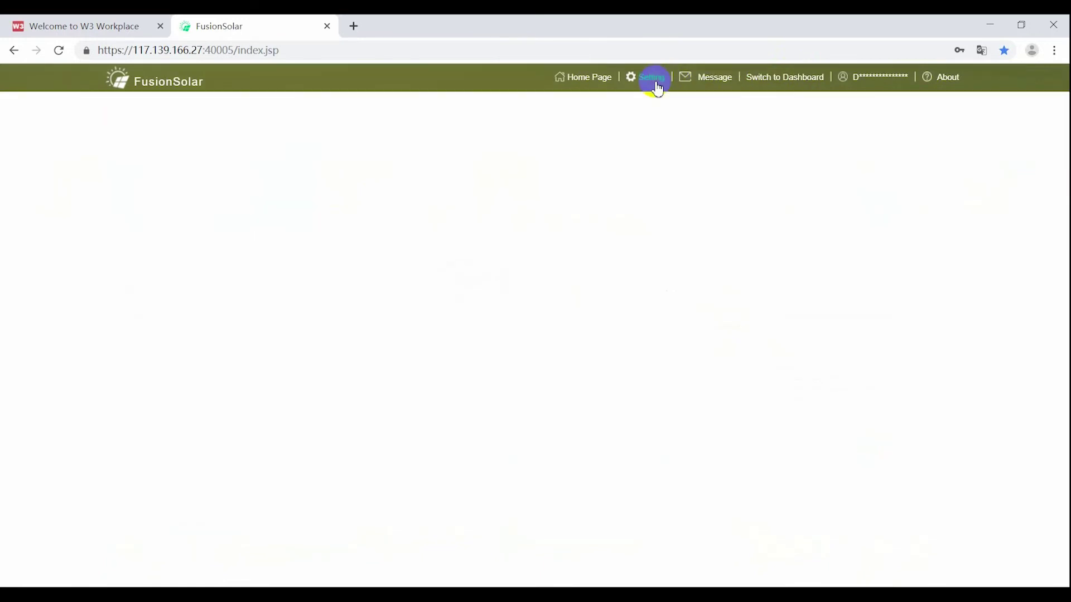
{"action": "left_click", "coordinate": [174, 222]}
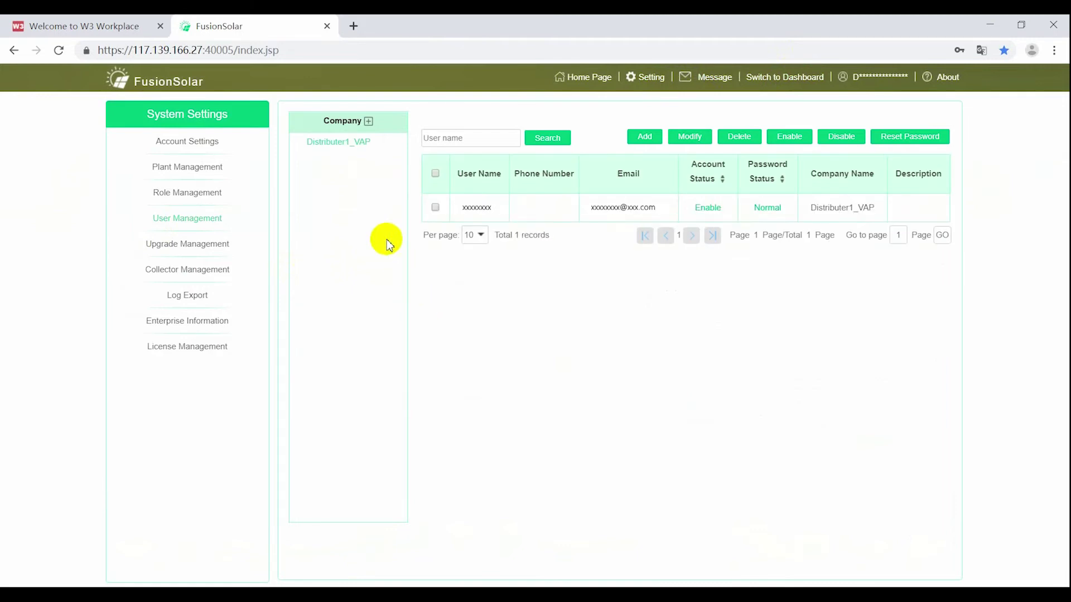
Step: Add company Installer2_Distributer1 beneath Distributer1_VAP and confirm its creation
{"action": "left_click", "coordinate": [368, 121]}
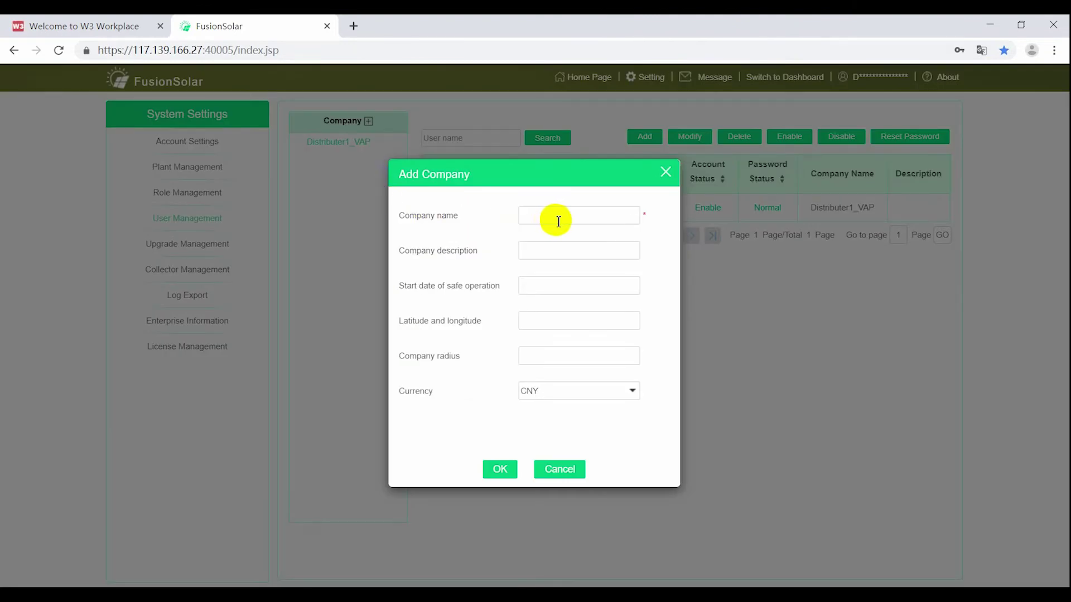
{"action": "left_click", "coordinate": [549, 216]}
{"action": "type", "text": "Installer2"}
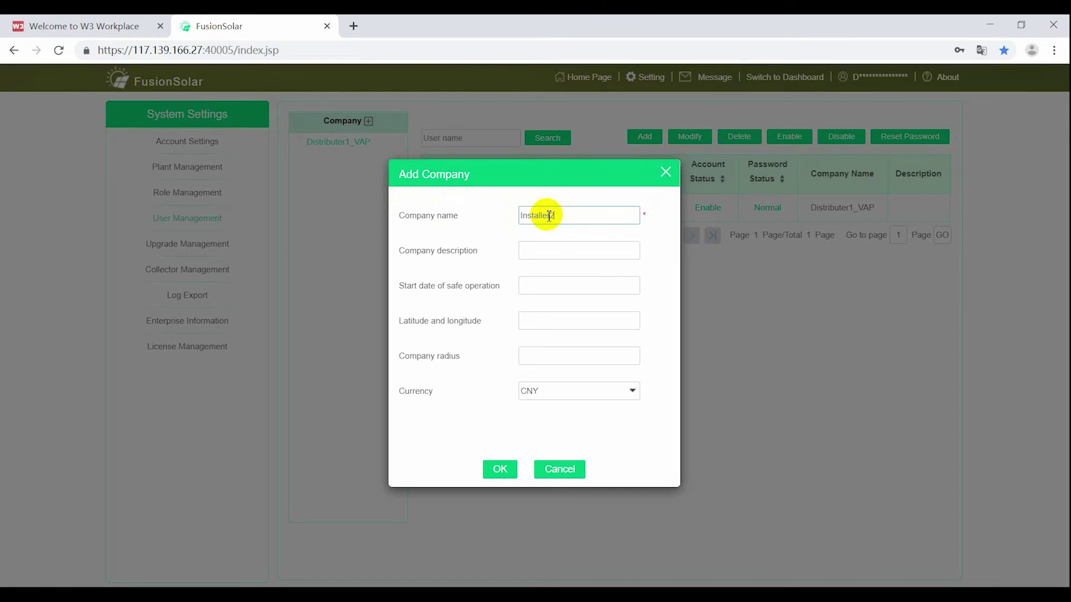
{"action": "type", "text": "_Distributer1"}
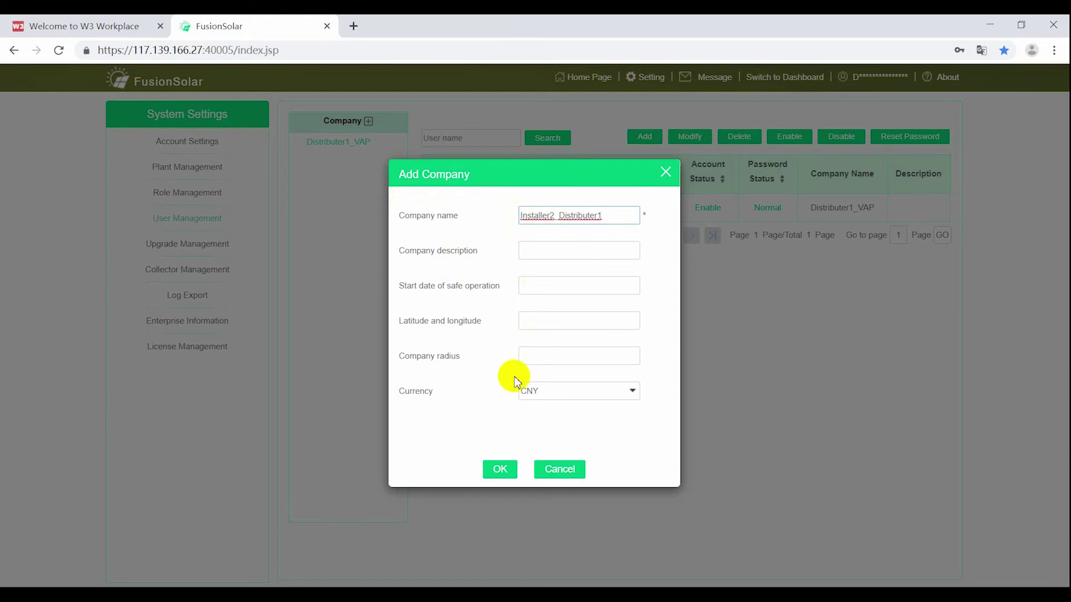
{"action": "left_click", "coordinate": [503, 473]}
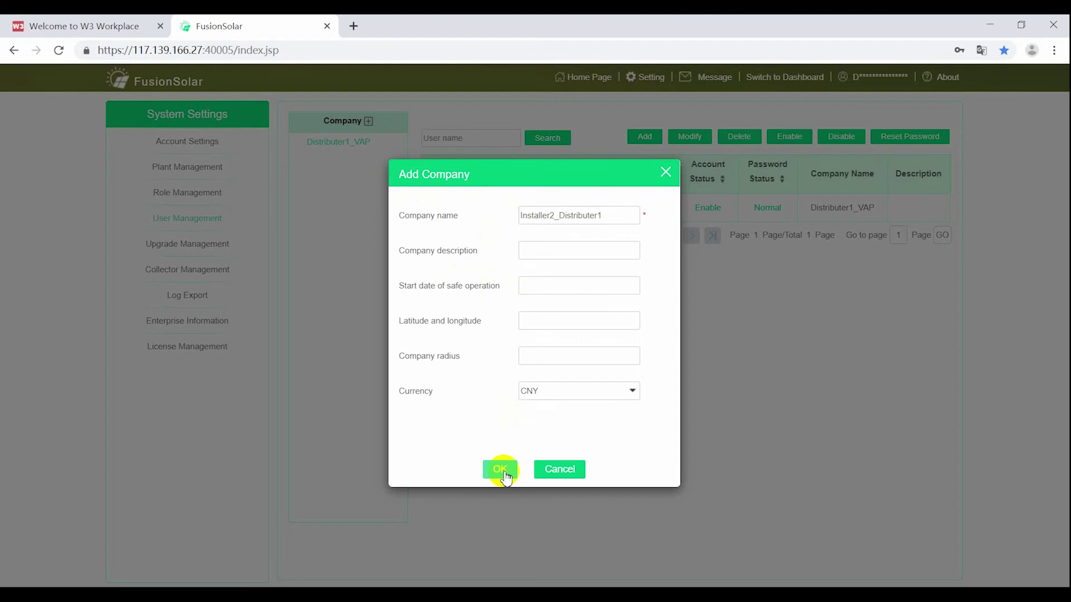
{"action": "left_click", "coordinate": [503, 472]}
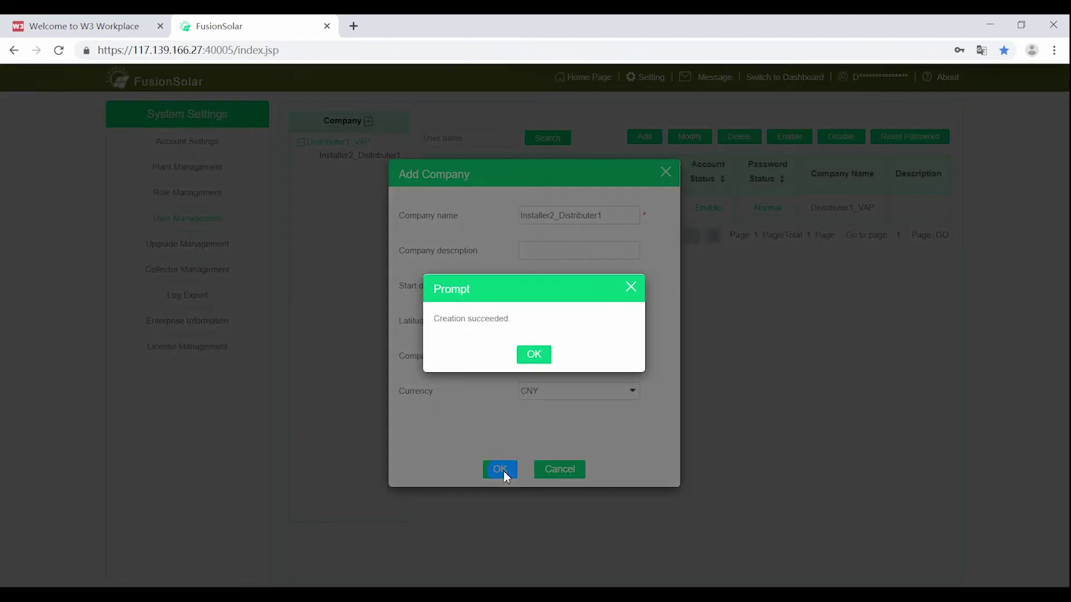
{"action": "left_click", "coordinate": [540, 358]}
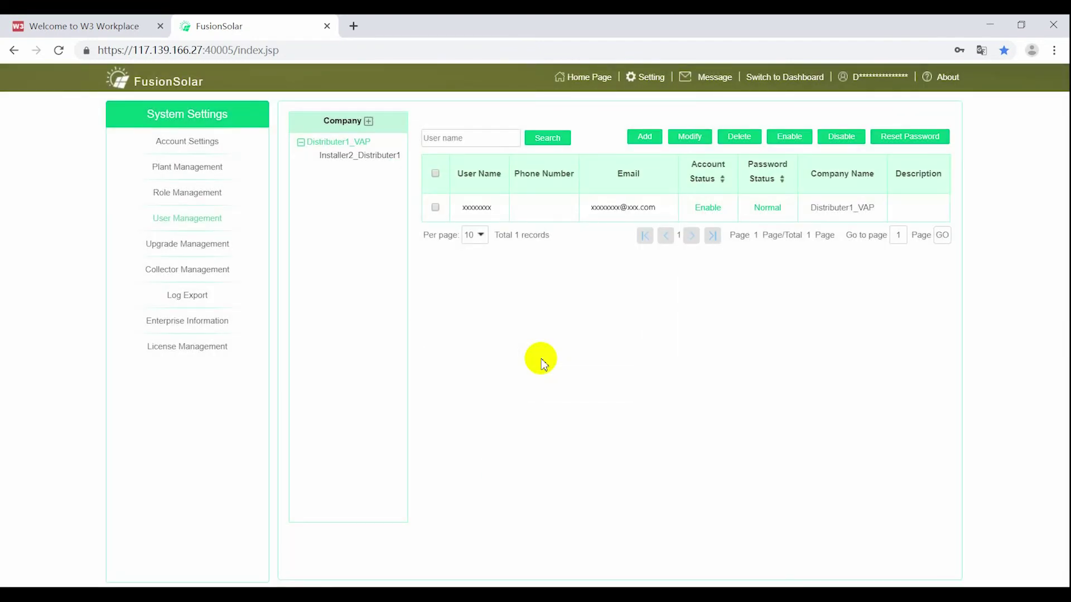
Step: Under Installer2_Distributer1, start a new user named Installer2_Distributer1 with a password and e-mail address
{"action": "left_click", "coordinate": [355, 156]}
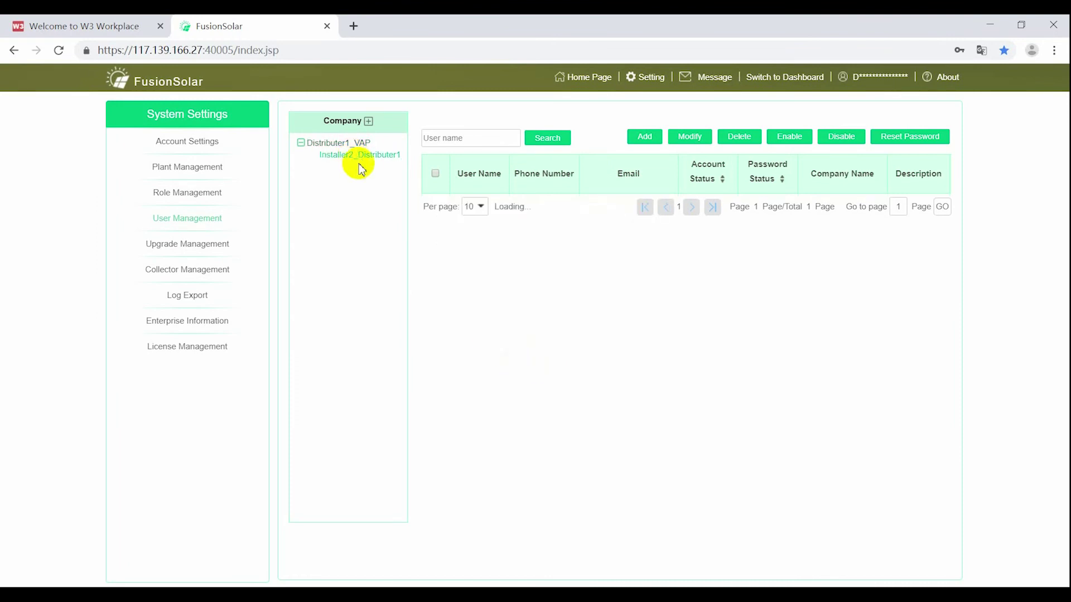
{"action": "left_click", "coordinate": [645, 137]}
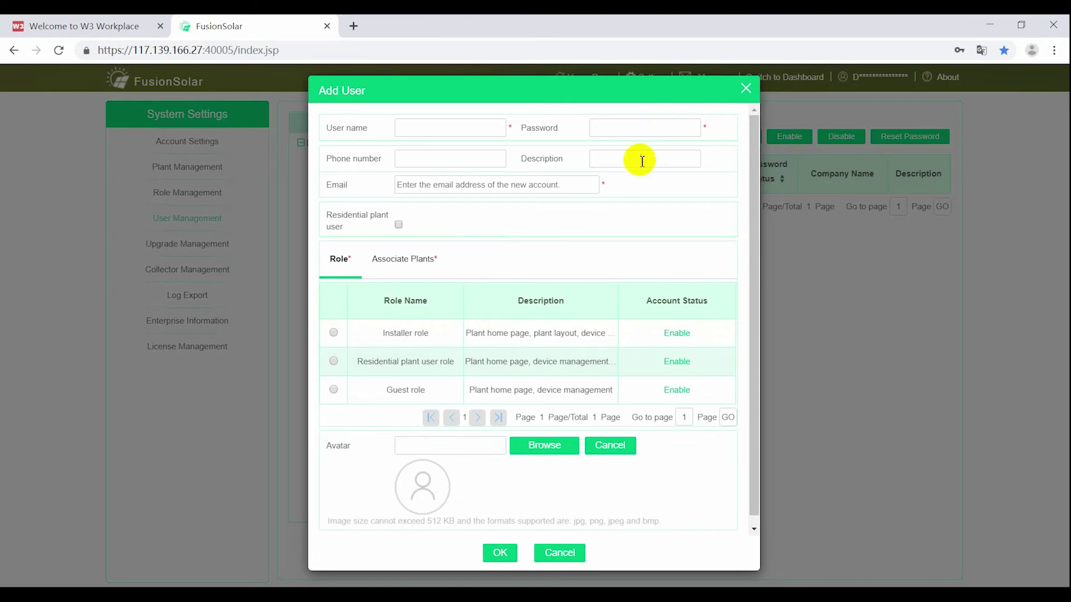
{"action": "left_click", "coordinate": [454, 136]}
{"action": "type", "text": "Installer2"}
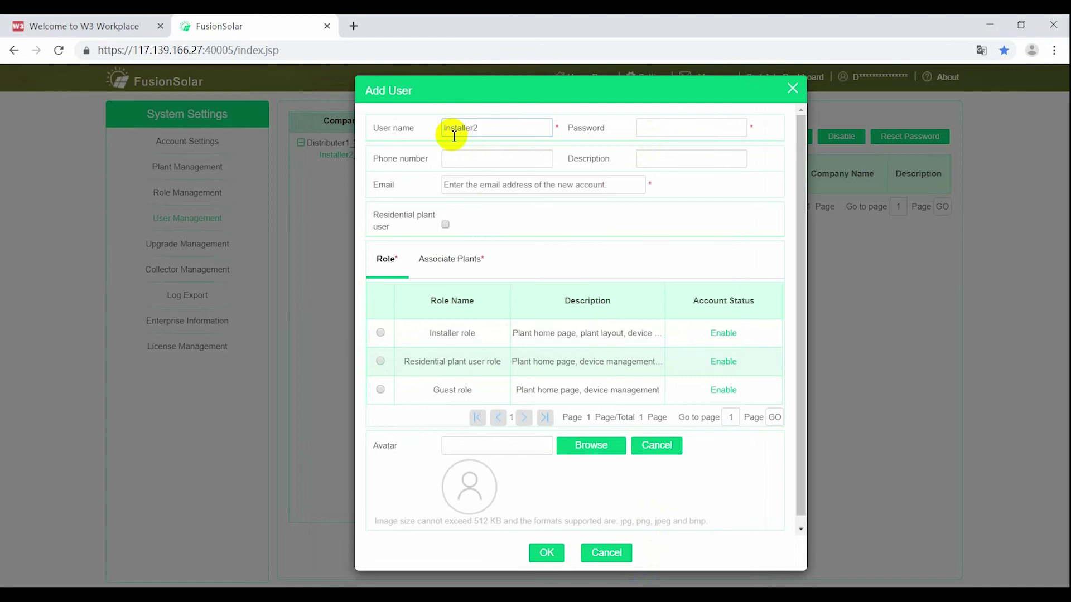
{"action": "type", "text": "_Distributer1"}
{"action": "key", "text": "Tab"}
{"action": "type", "text": "•••••••"}
{"action": "key", "text": "Tab"}
{"action": "key", "text": "Tab"}
{"action": "key", "text": "Tab"}
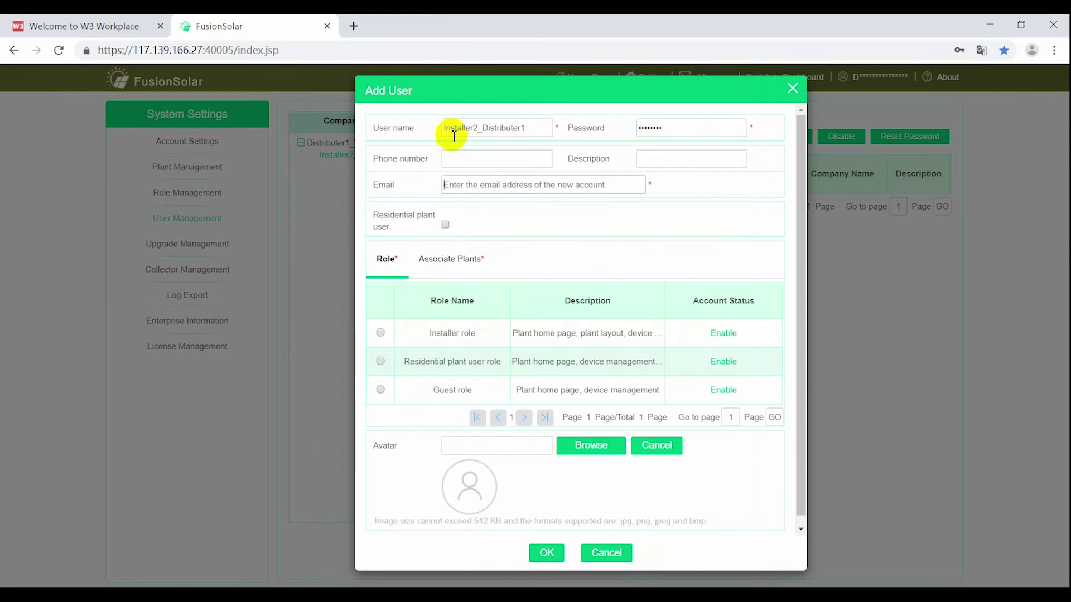
{"action": "type", "text": "xxxxxxxx@"}
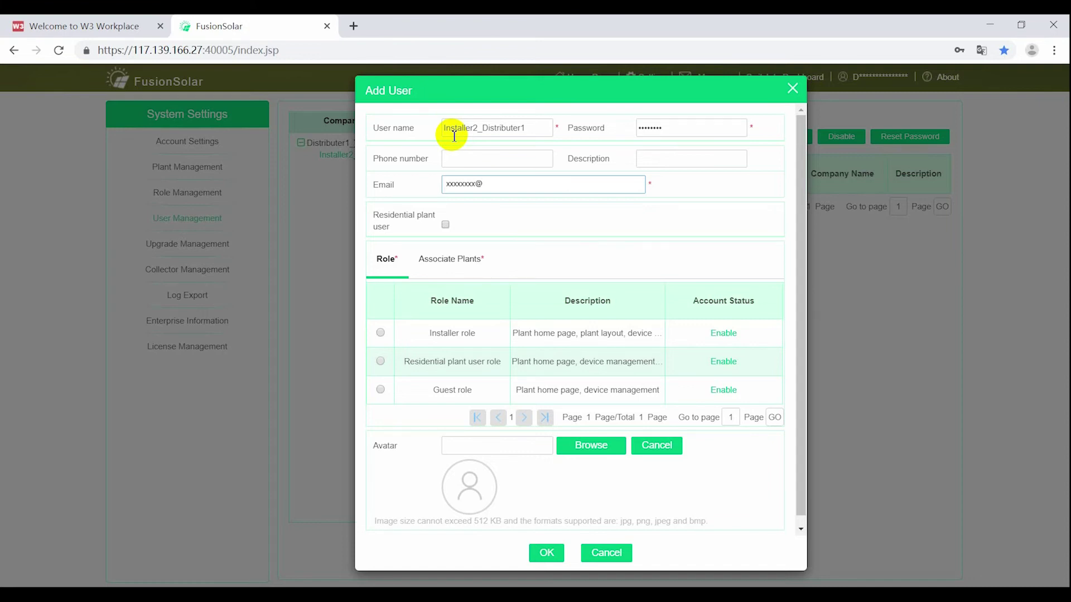
{"action": "type", "text": "xxx.com"}
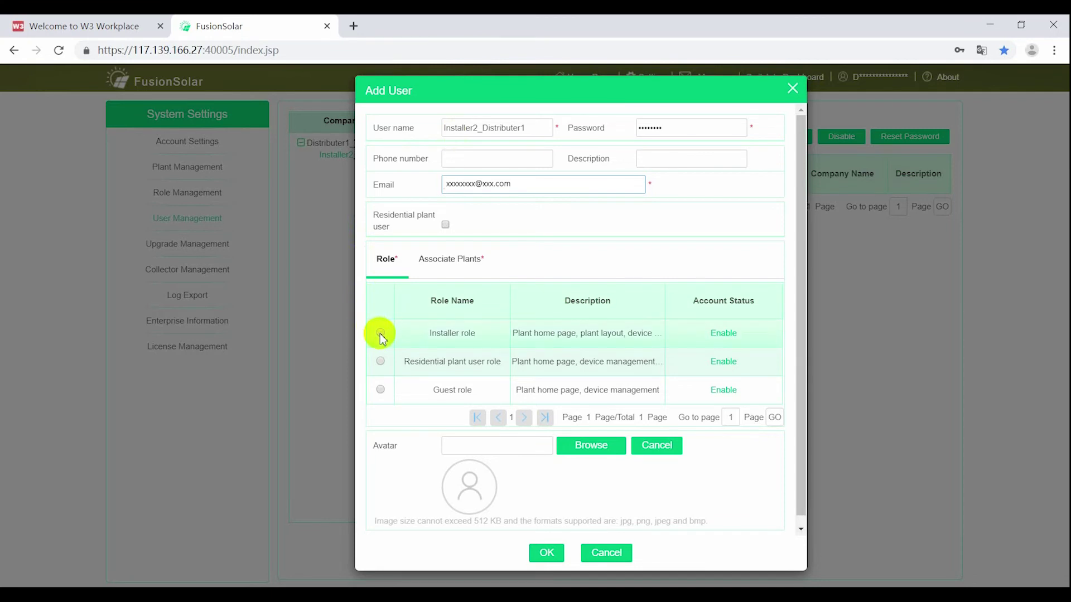
Step: Give the new user the Installer role, associate it with Installer2_Distributer1, and create it
{"action": "left_click", "coordinate": [400, 328]}
{"action": "left_click", "coordinate": [452, 258]}
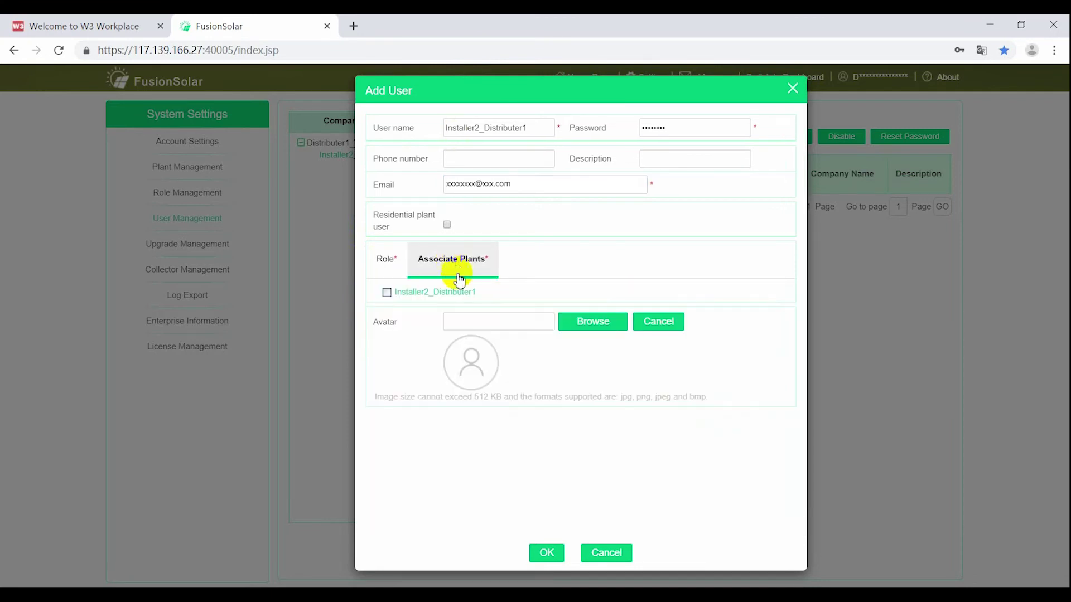
{"action": "left_click", "coordinate": [387, 292]}
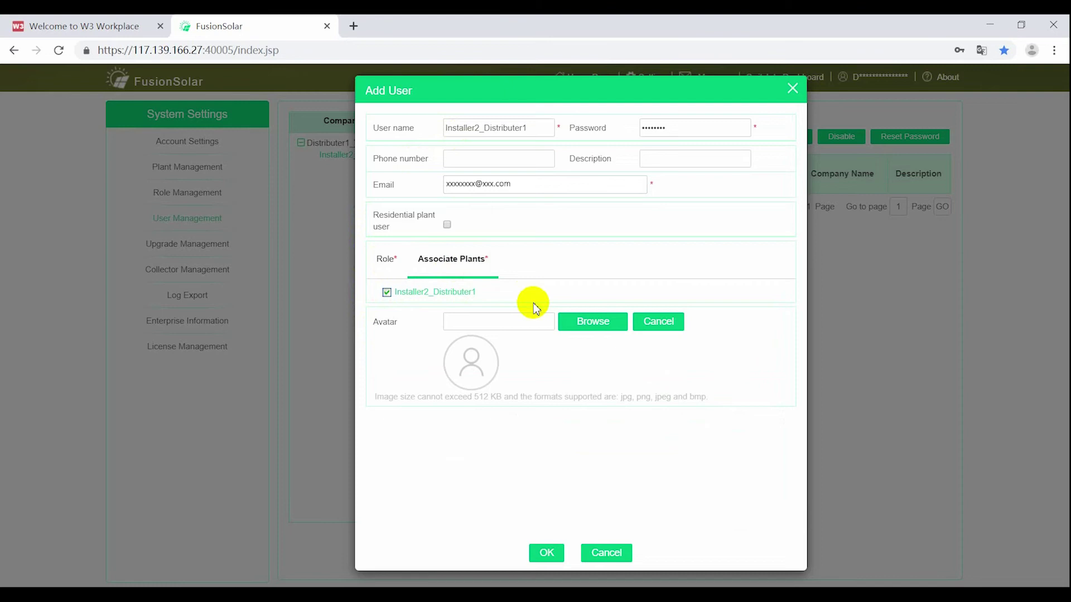
{"action": "left_click", "coordinate": [546, 555]}
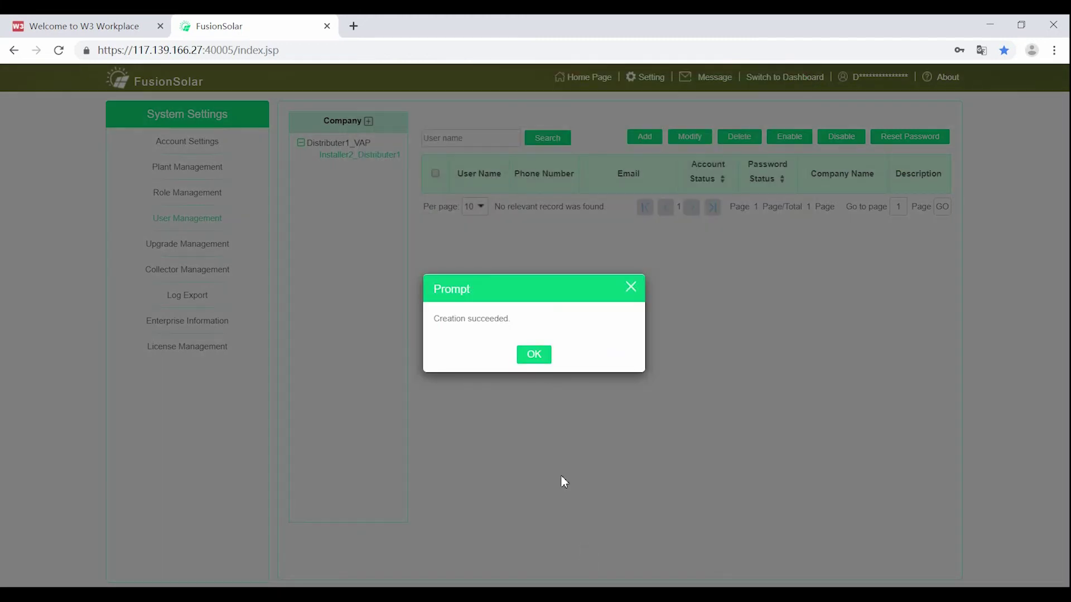
Step: Dismiss the creation confirmation, refresh Installer2_Distributer1's users, then view Installer3_Distributer1's user list
{"action": "left_click", "coordinate": [534, 360]}
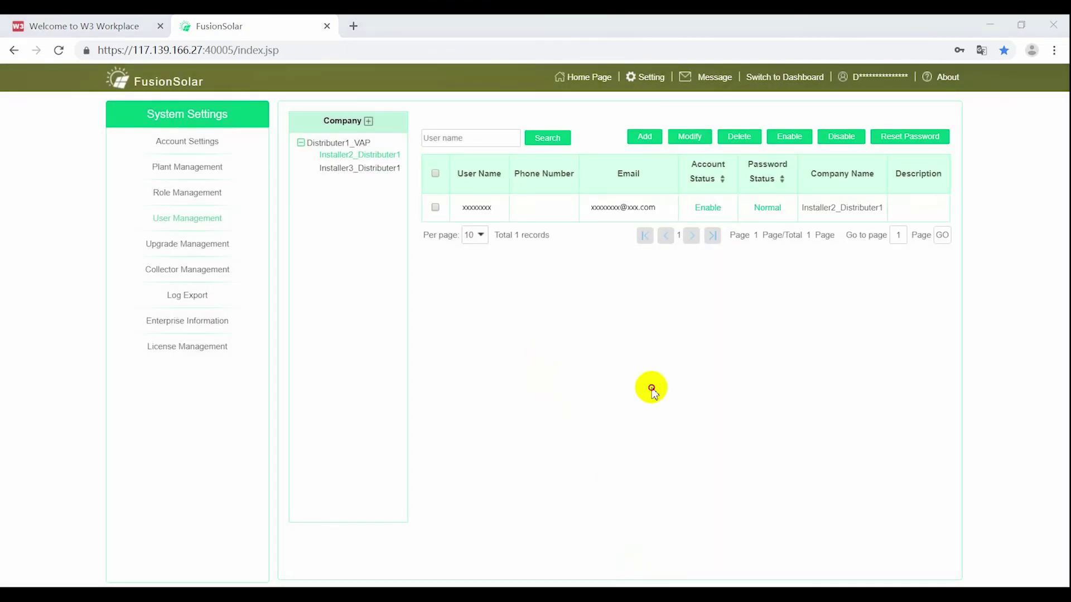
{"action": "left_click", "coordinate": [371, 153]}
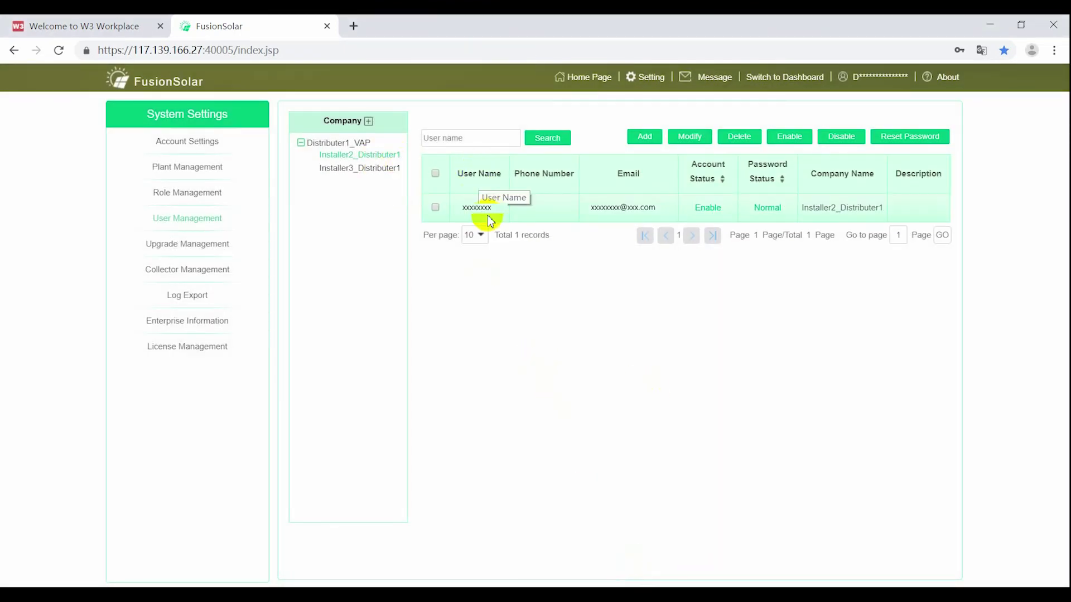
{"action": "left_click", "coordinate": [358, 168]}
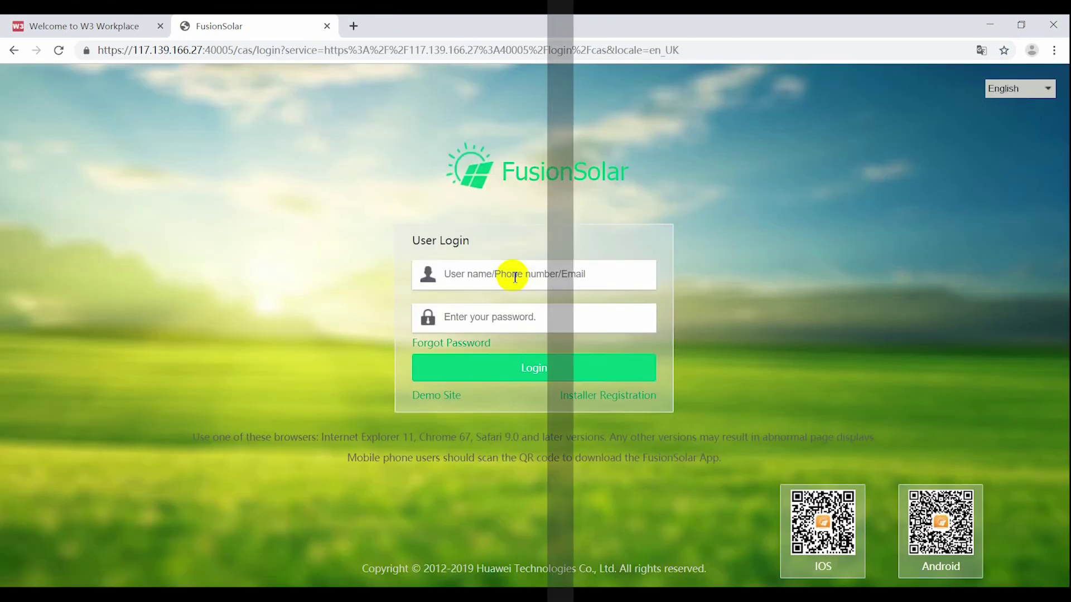
Step: Log in with the Installer2_Distributer1 user name and its password
{"action": "left_click", "coordinate": [514, 276]}
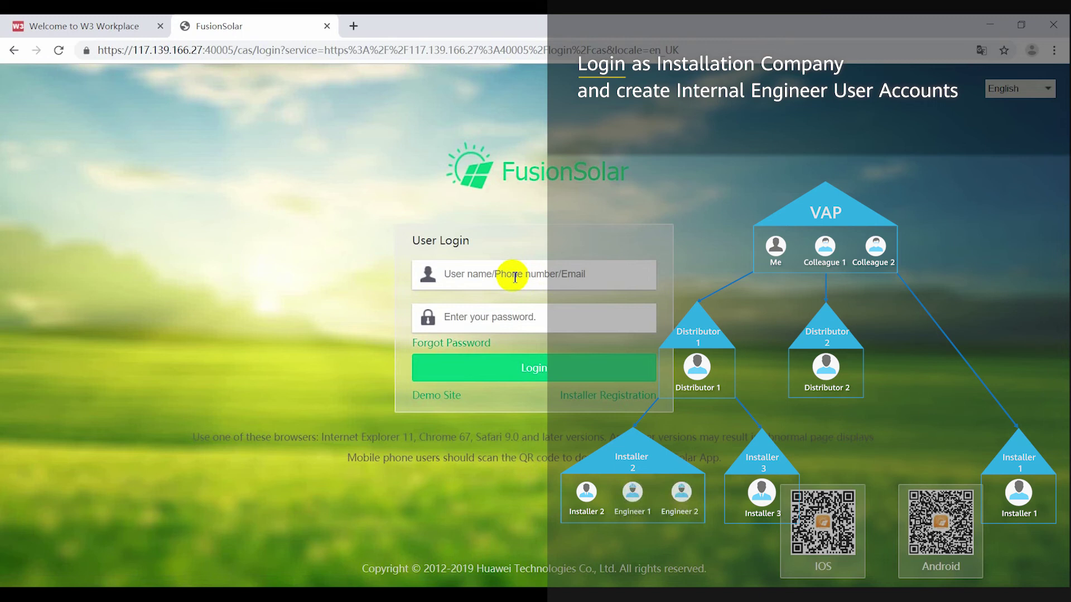
{"action": "type", "text": "ller2_Distributer1"}
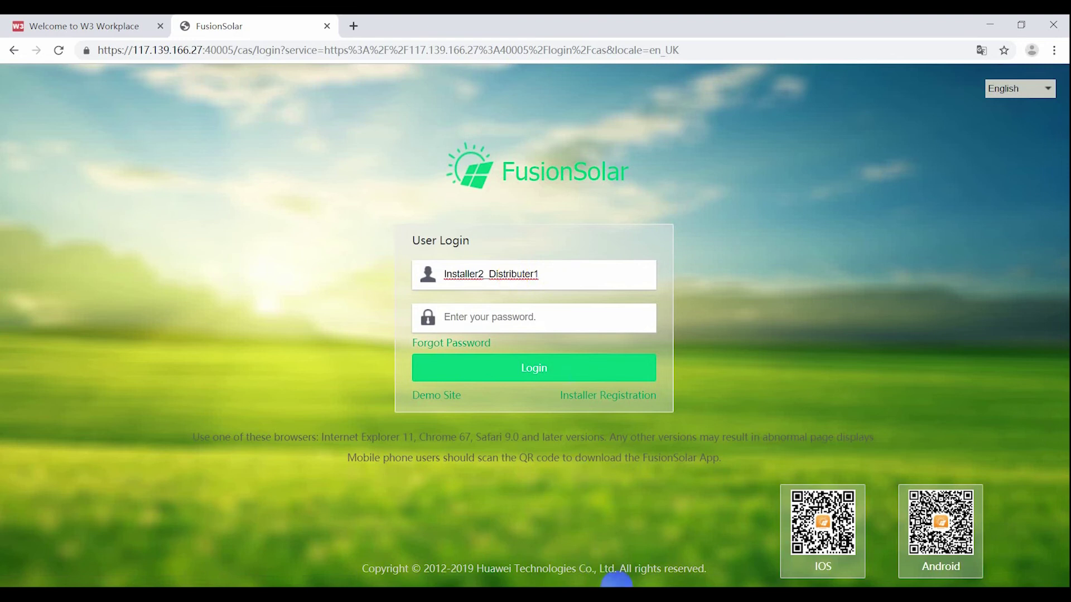
{"action": "left_click", "coordinate": [617, 587]}
{"action": "left_click", "coordinate": [478, 315]}
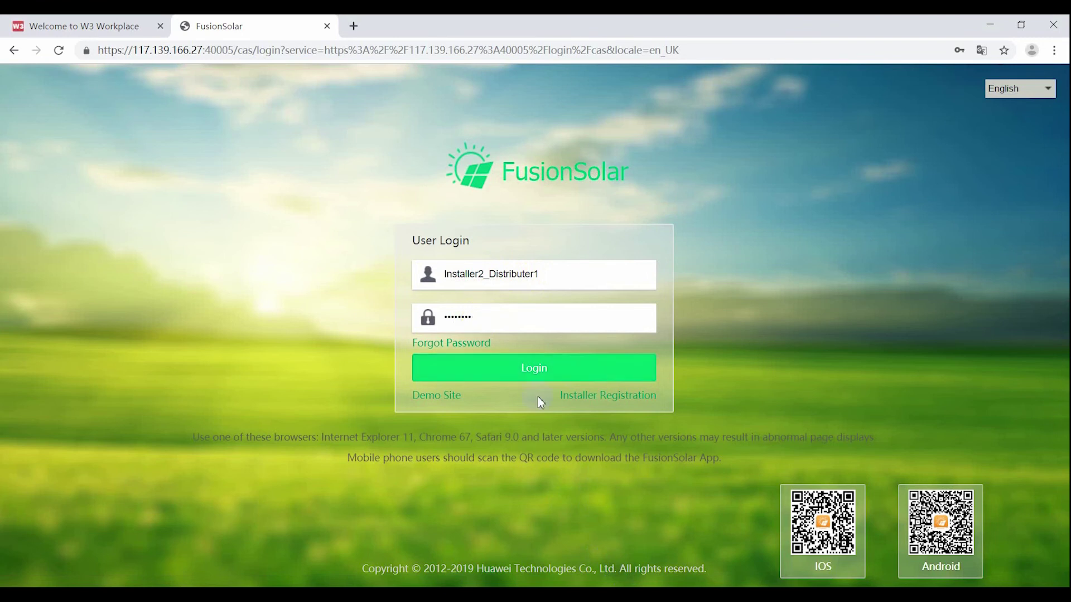
{"action": "left_click", "coordinate": [520, 375]}
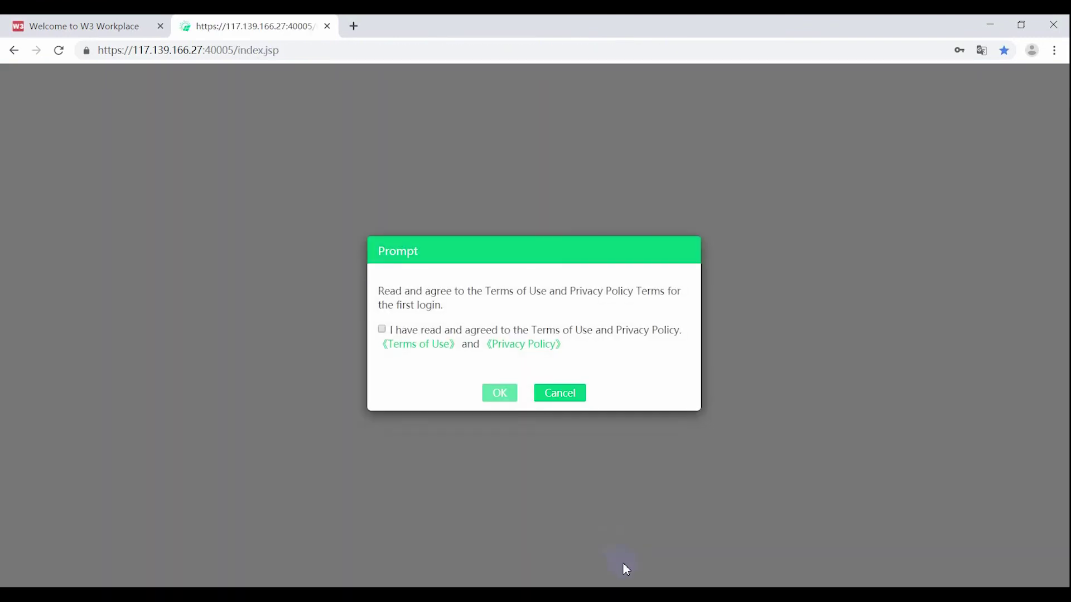
Step: Accept the Terms of Use and Privacy Policy, then log in again
{"action": "left_click", "coordinate": [382, 329]}
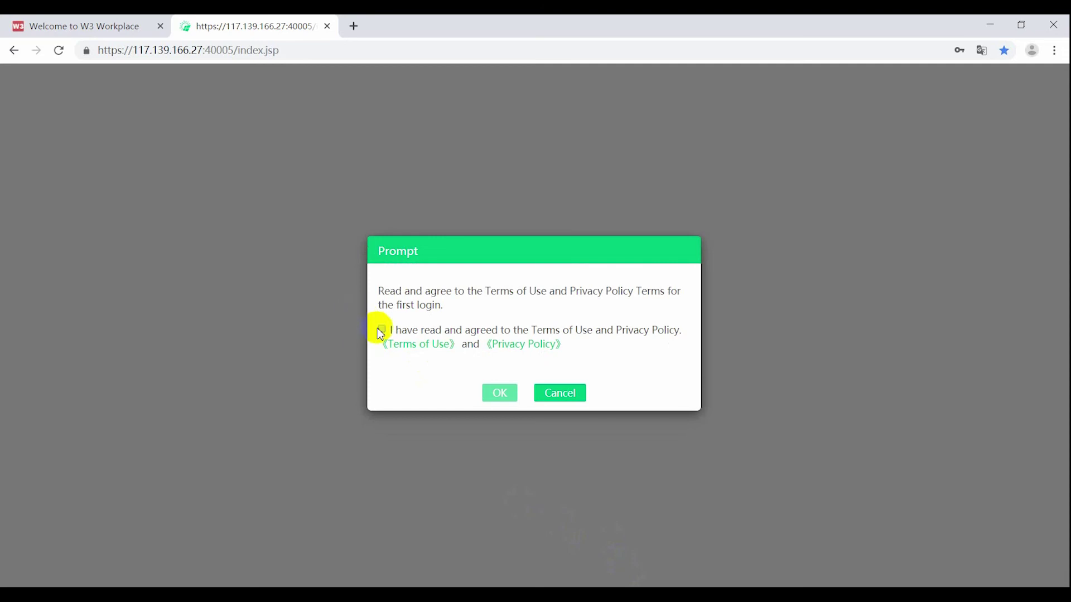
{"action": "left_click", "coordinate": [486, 393]}
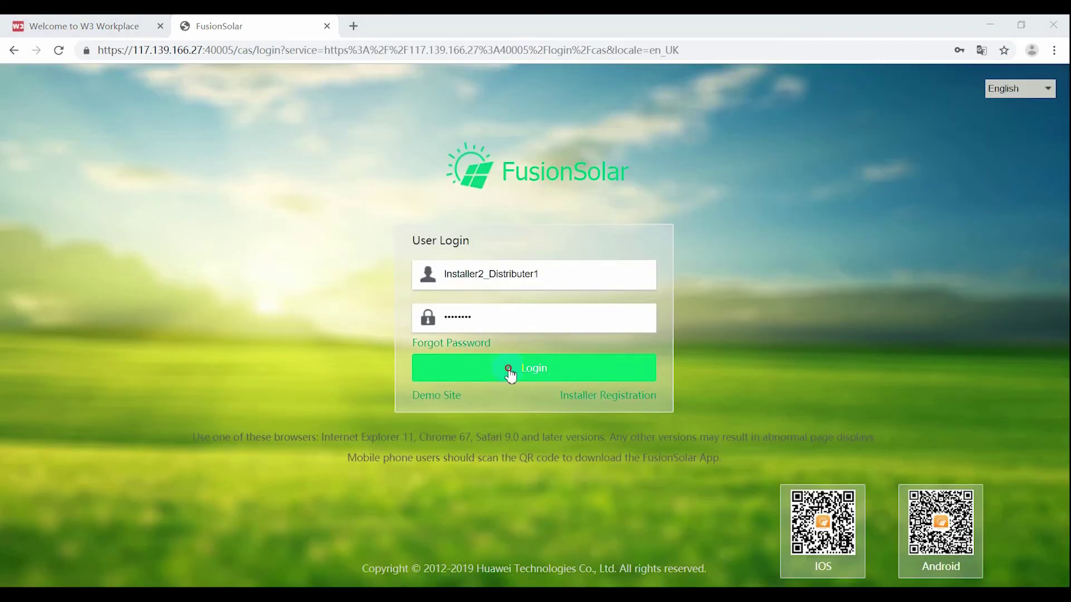
{"action": "left_click", "coordinate": [509, 370]}
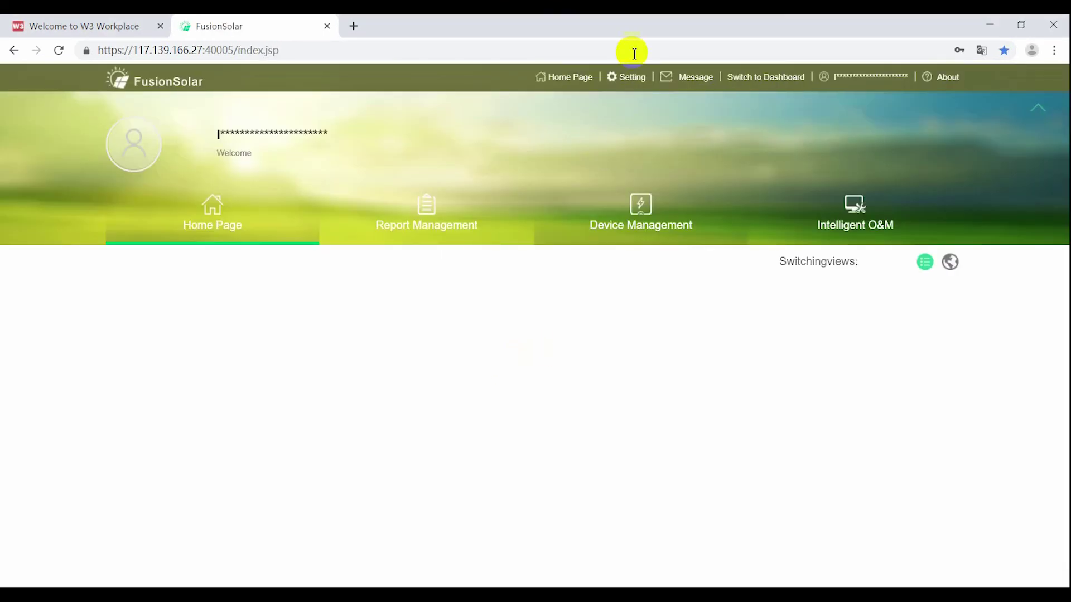
Step: Go to Setting > User Management and list the Installer2_Distributer1 company's users
{"action": "left_click", "coordinate": [628, 77]}
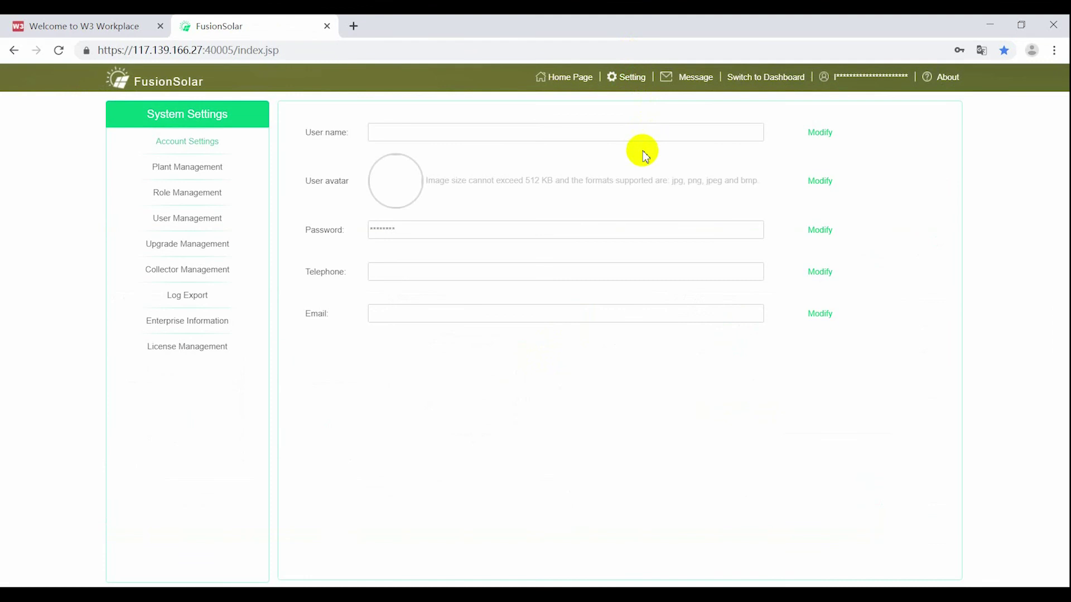
{"action": "left_click", "coordinate": [630, 79]}
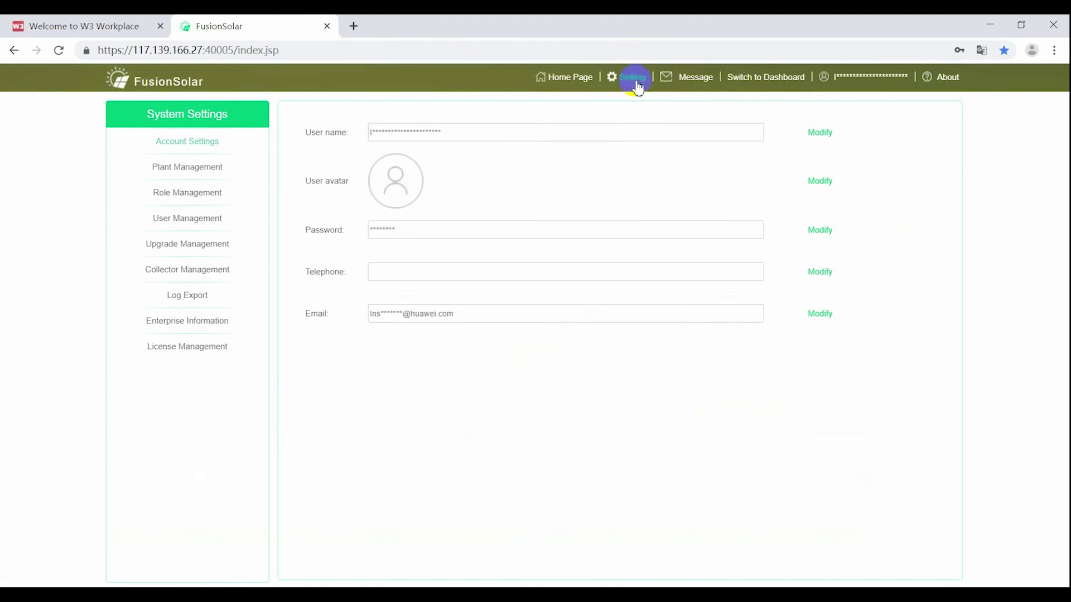
{"action": "left_click", "coordinate": [202, 220]}
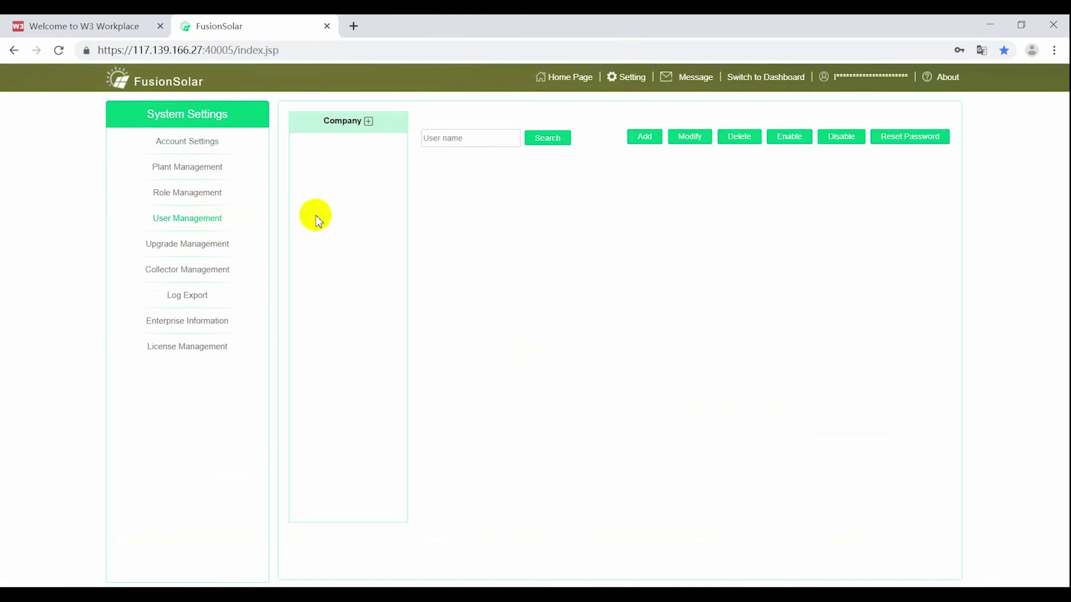
{"action": "left_click", "coordinate": [358, 145]}
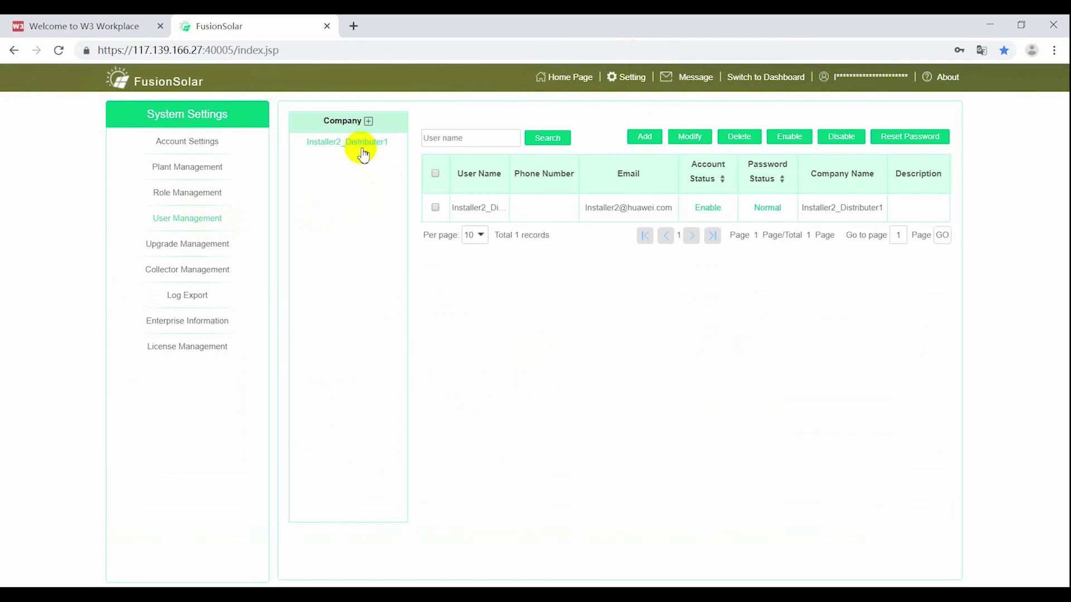
{"action": "left_click", "coordinate": [359, 146]}
Step: Create engineer user Engineer1_Installer2 with Installer role and associated plant, then refresh Installer2_Distributer1's list
{"action": "left_click", "coordinate": [645, 138]}
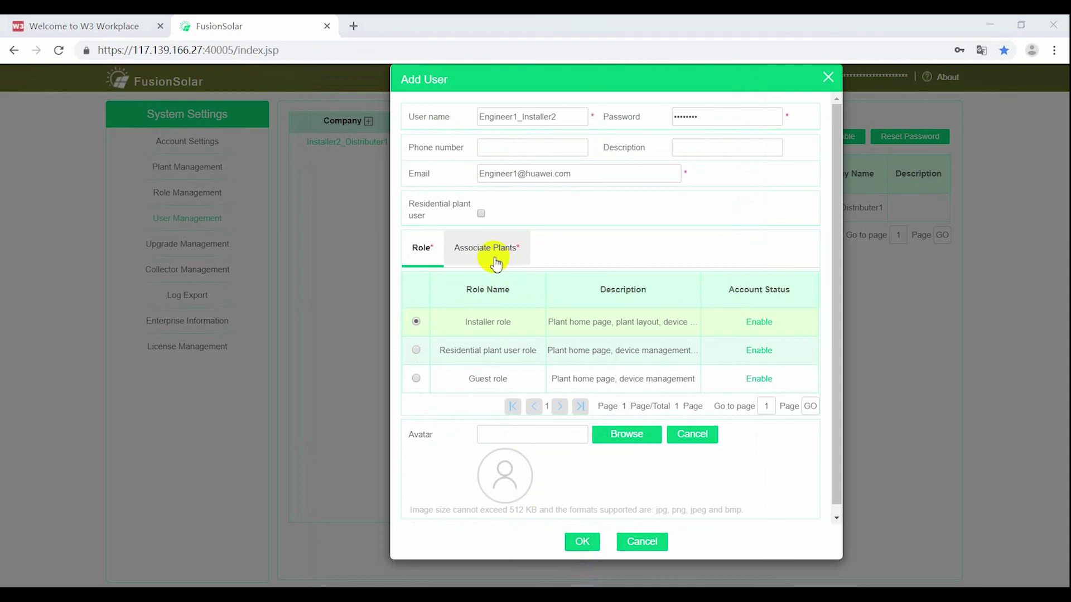
{"action": "left_click", "coordinate": [488, 255]}
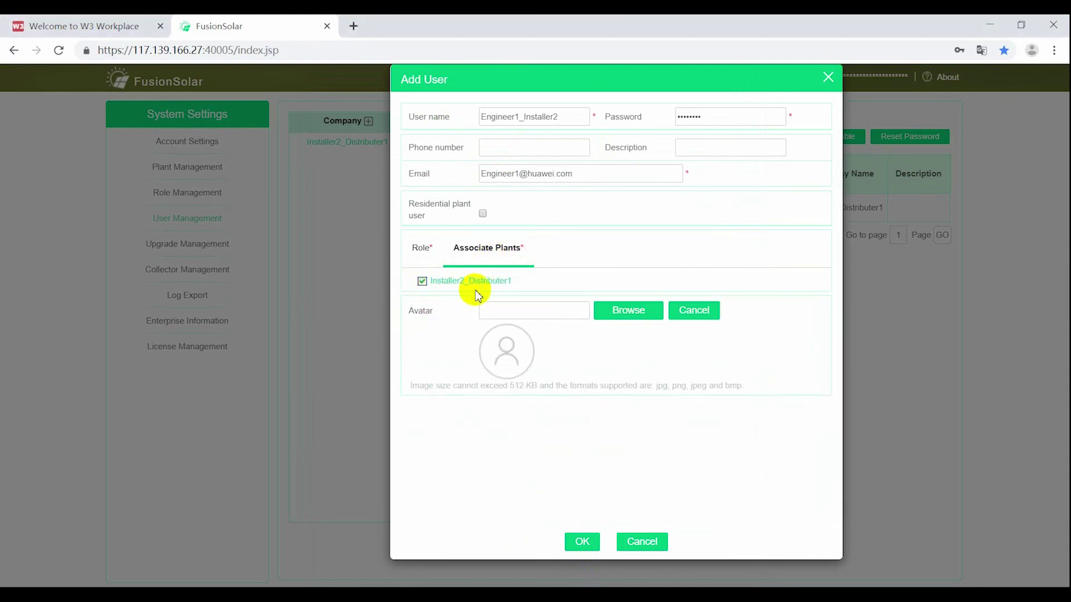
{"action": "left_click", "coordinate": [585, 542]}
{"action": "left_click", "coordinate": [581, 533]}
{"action": "left_click", "coordinate": [536, 356]}
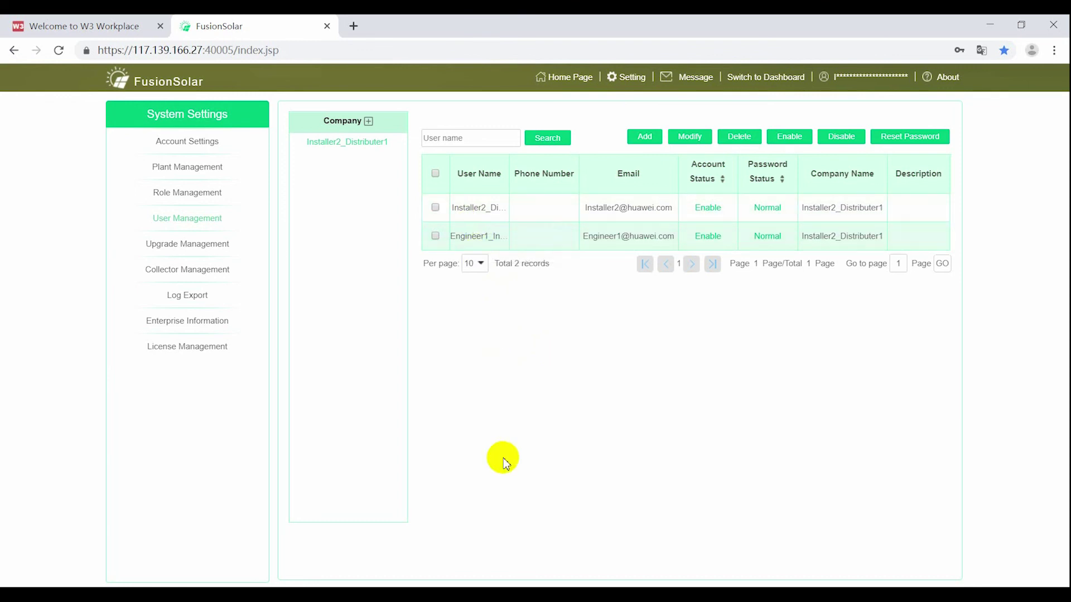
{"action": "left_click", "coordinate": [378, 149]}
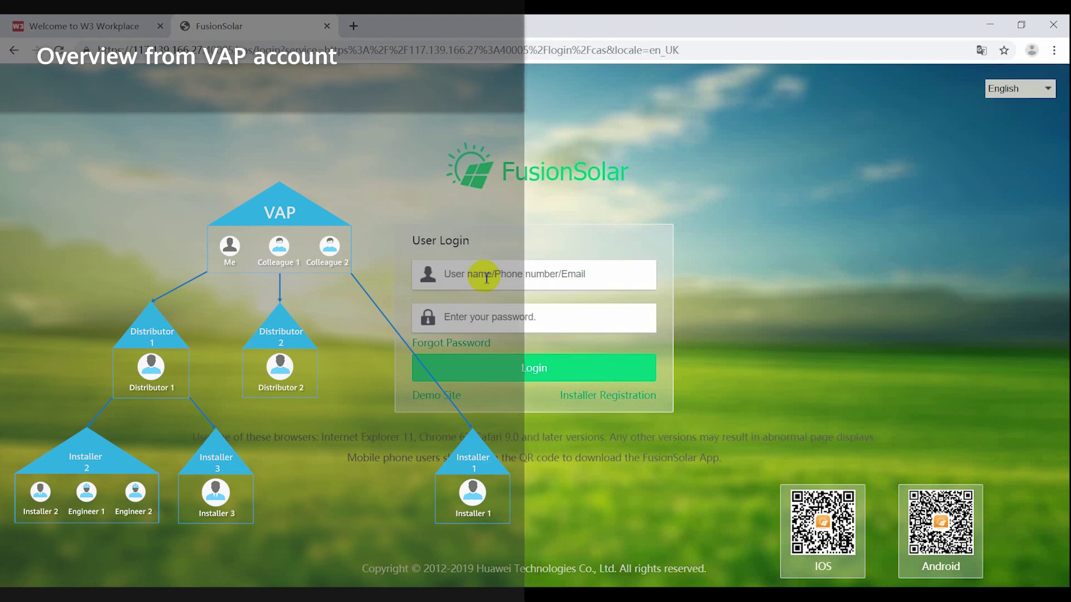
Step: Log in with the VAP account's e-mail and password
{"action": "type", "text": "xxxxxx"}
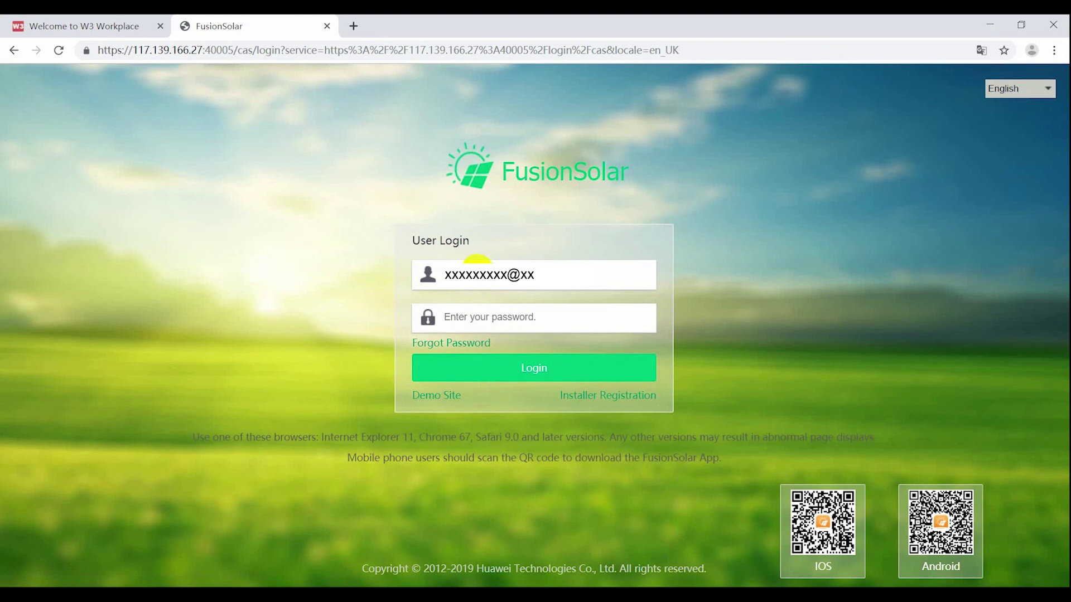
{"action": "type", "text": "xxx@x"}
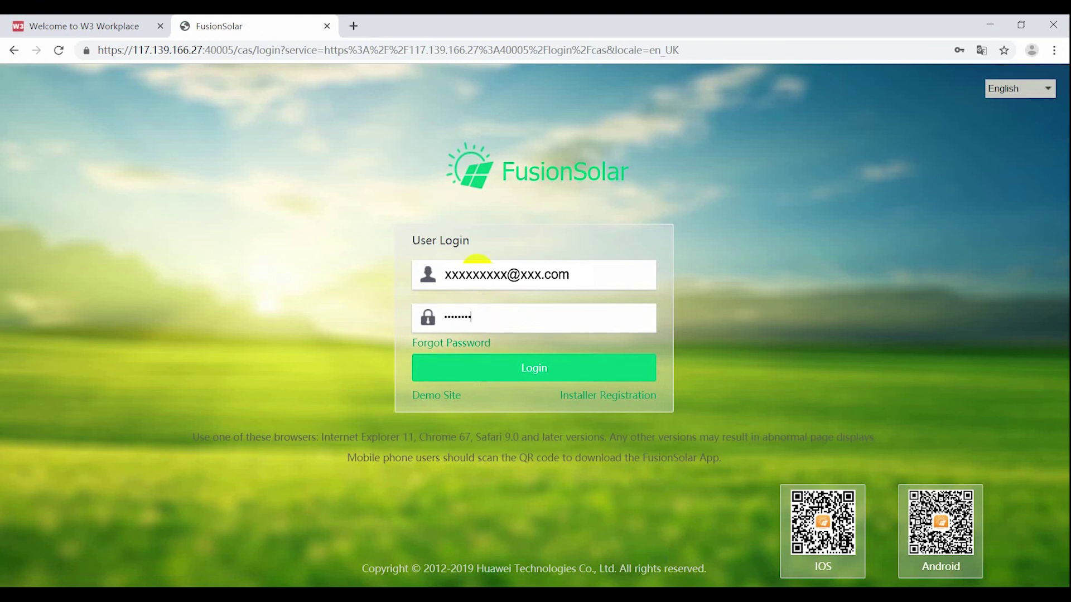
{"action": "left_click", "coordinate": [540, 375]}
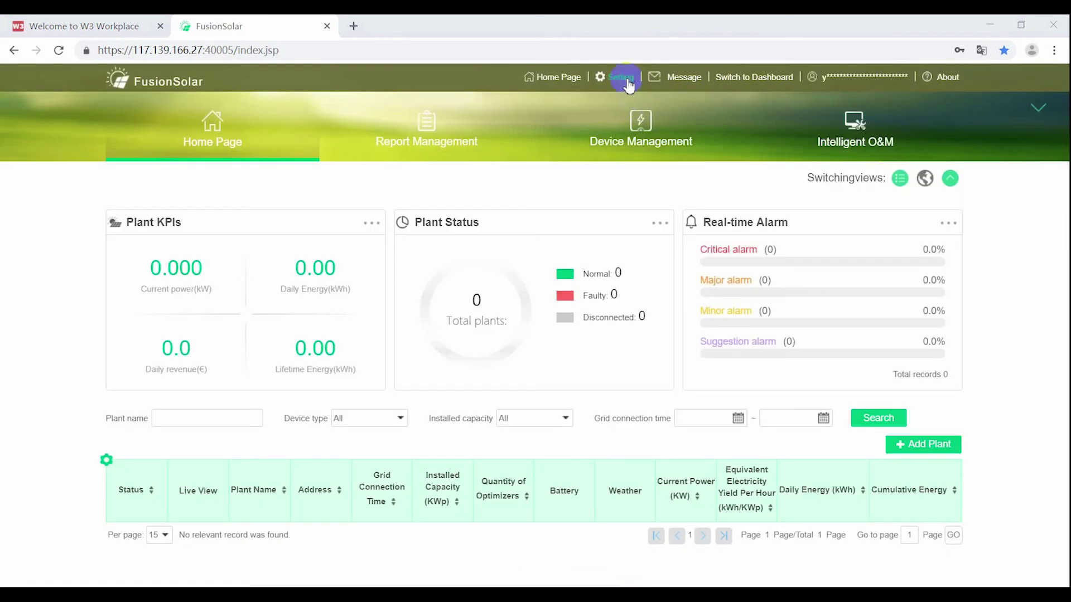
Step: In User Management, expand Distributer1_VAP and view the users of Installer2, Distributer1_VAP, Distributer2_VAP and Installer1_VAP
{"action": "left_click", "coordinate": [625, 78]}
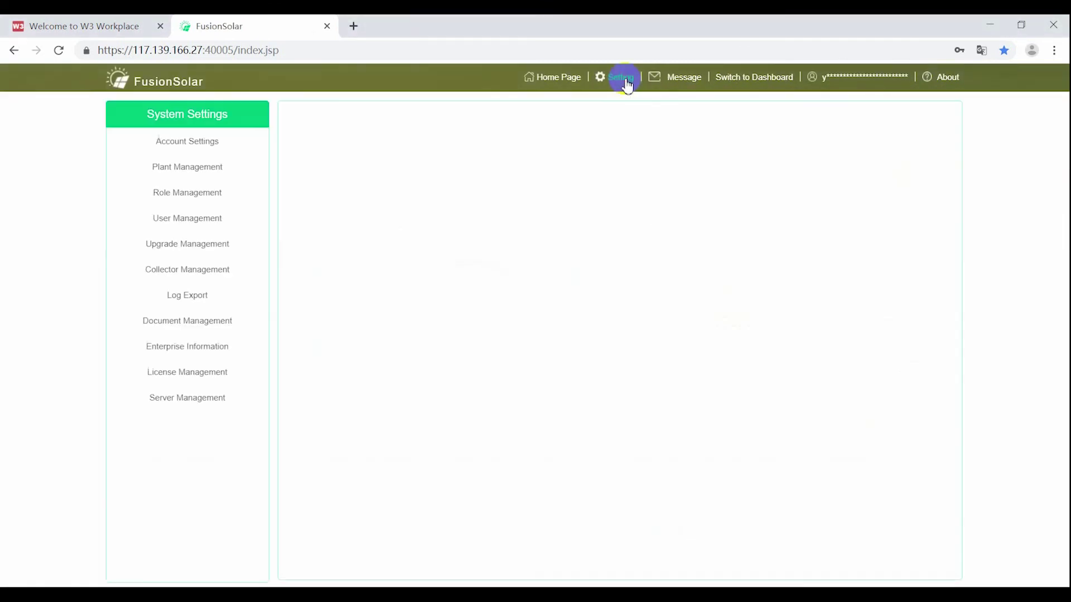
{"action": "left_click", "coordinate": [188, 218]}
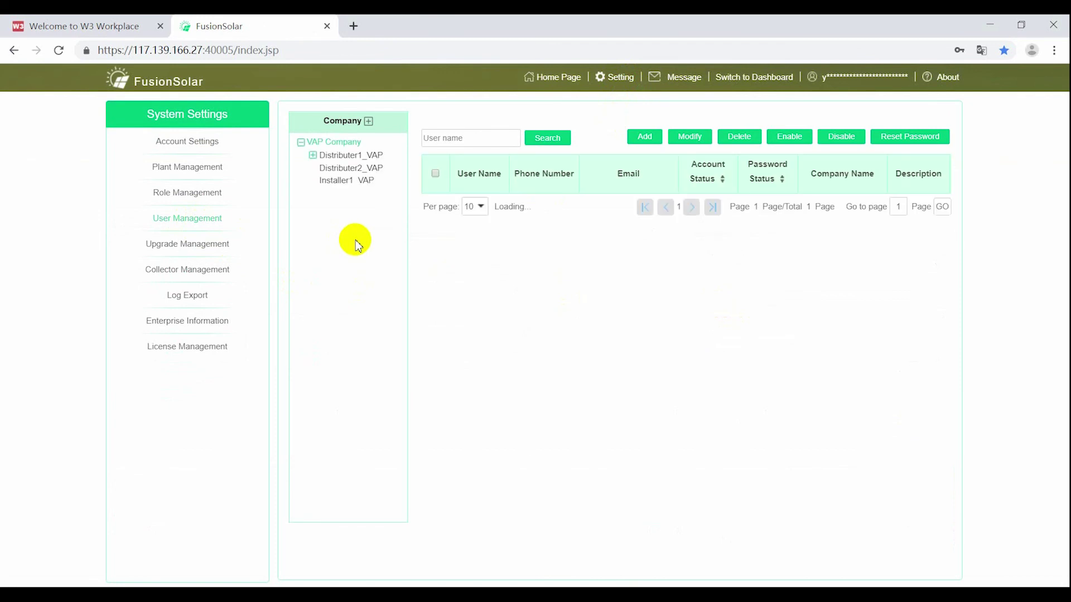
{"action": "left_click", "coordinate": [313, 156]}
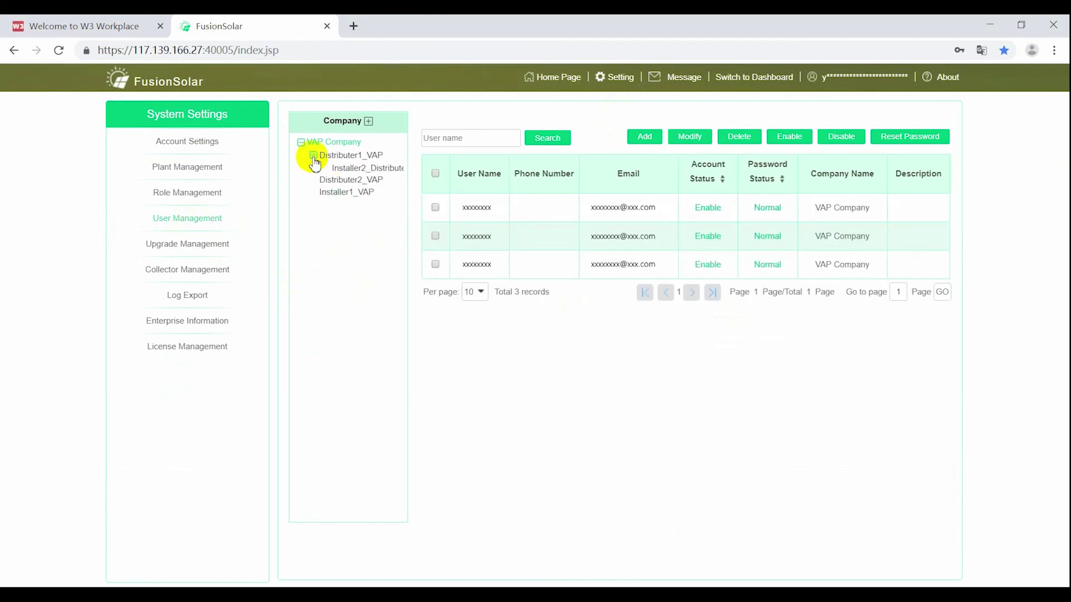
{"action": "left_click", "coordinate": [351, 169]}
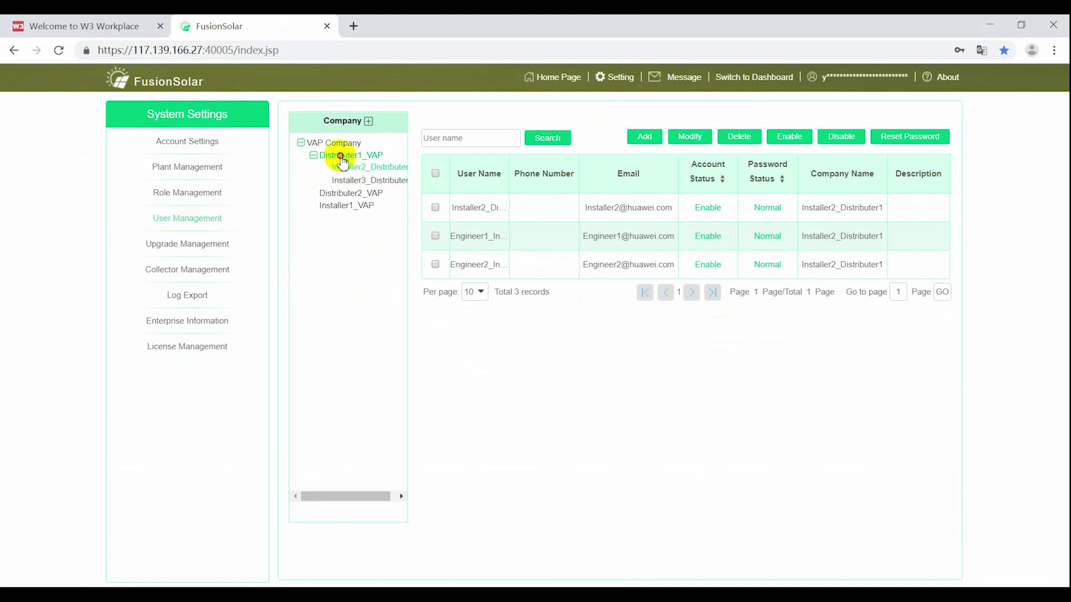
{"action": "left_click", "coordinate": [342, 159]}
{"action": "left_click", "coordinate": [346, 193]}
{"action": "left_click", "coordinate": [344, 206]}
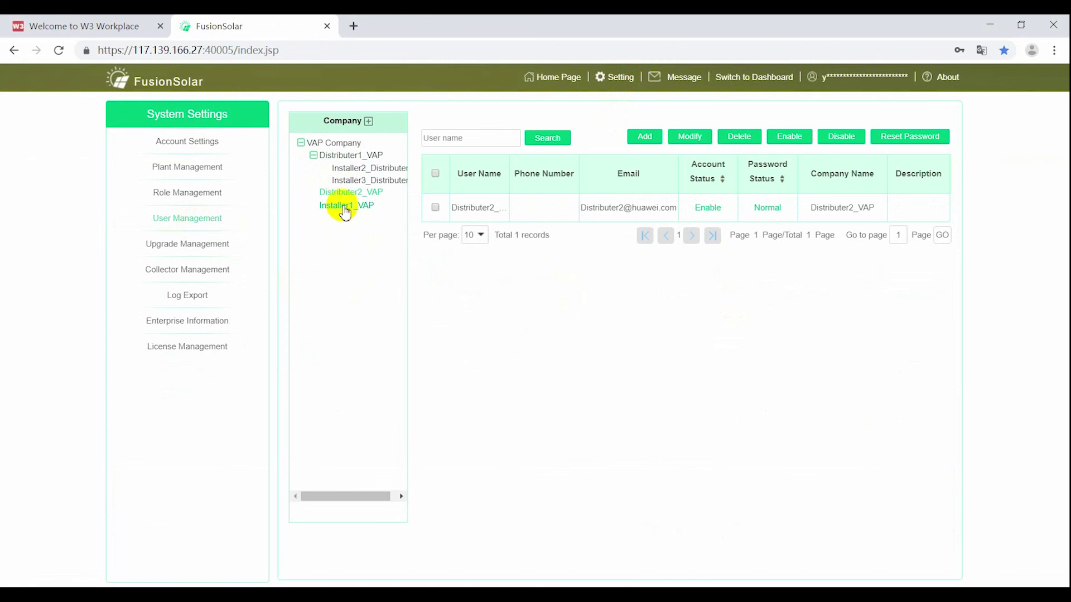